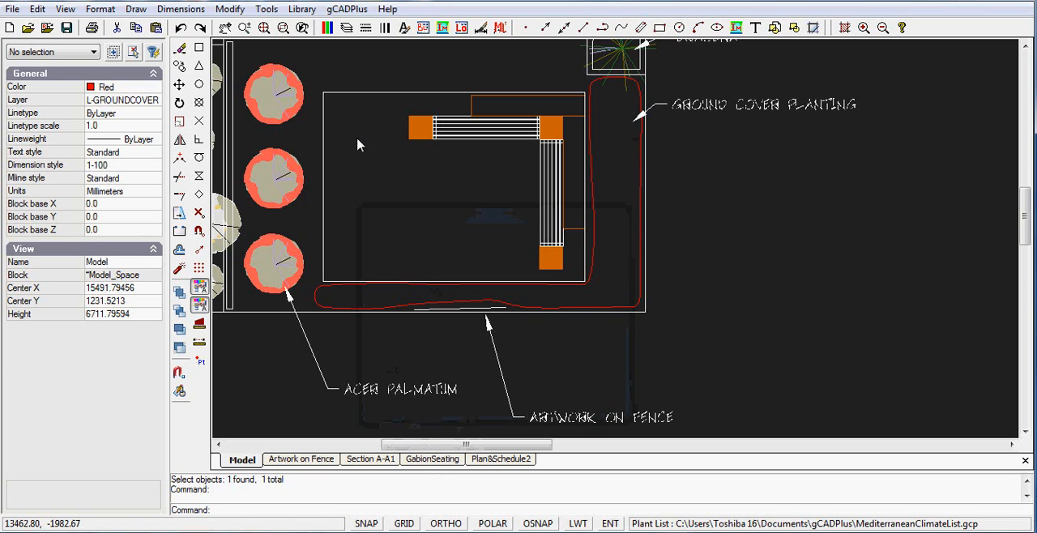
Step: Start Ground cover on the closed red planting boundary, with 100 mm plant spacing and Myoporum parvifolium as the plant
click(346, 9)
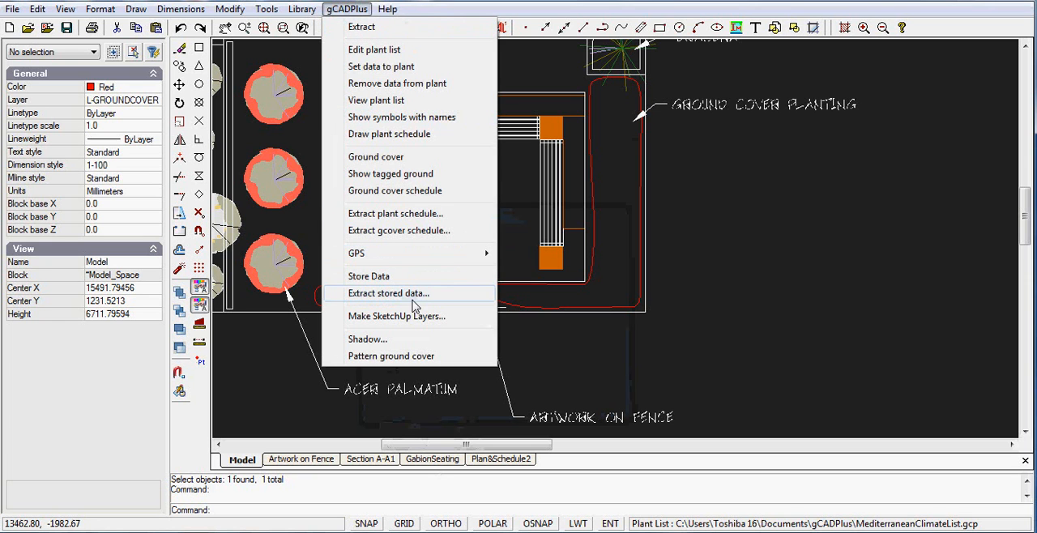
click(386, 159)
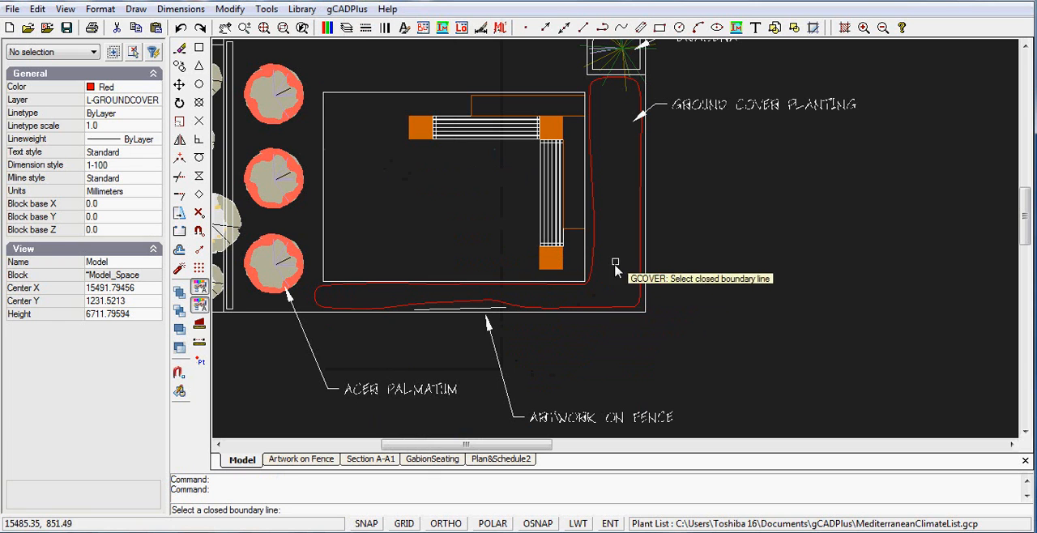
click(639, 252)
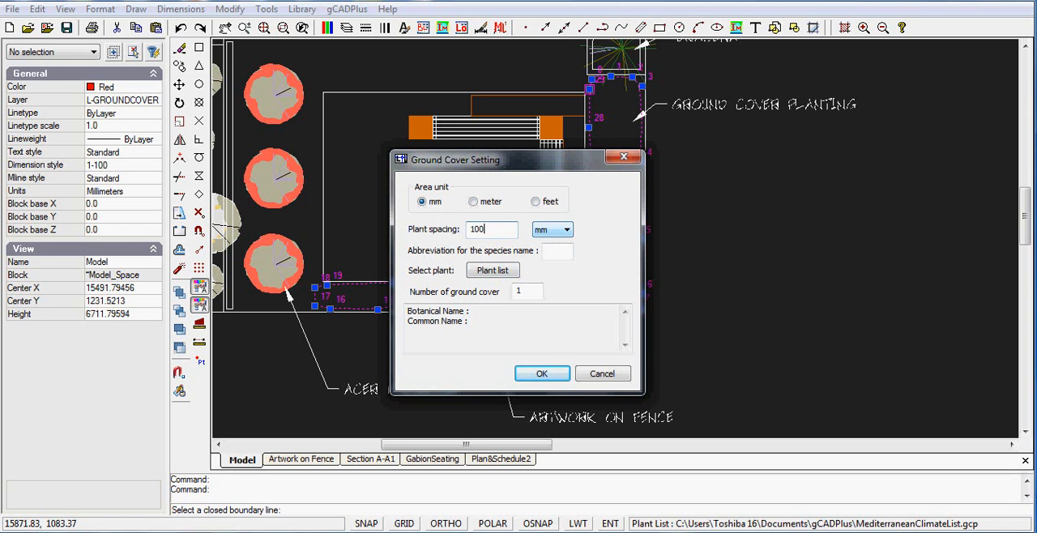
click(496, 277)
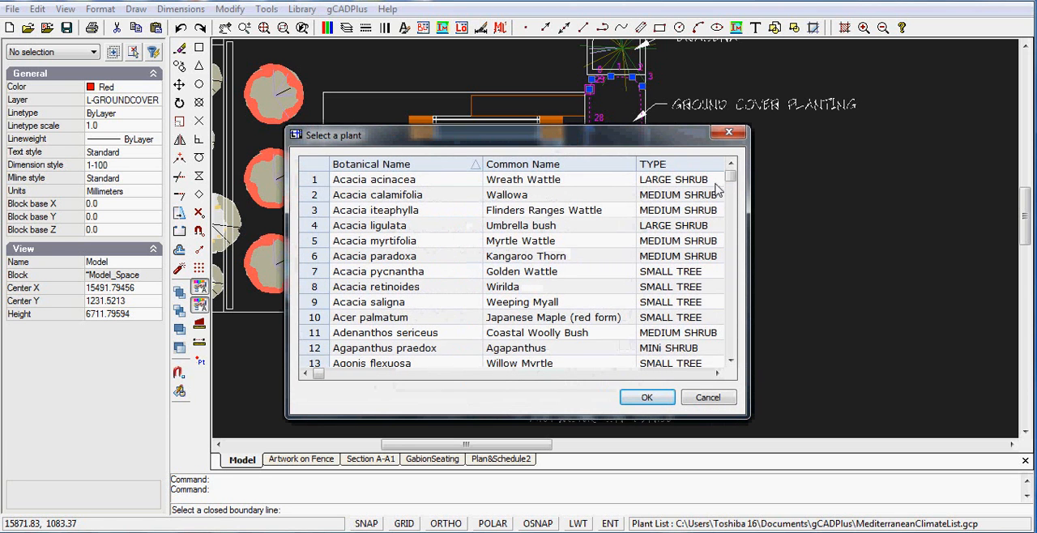
drag(732, 178, 733, 315)
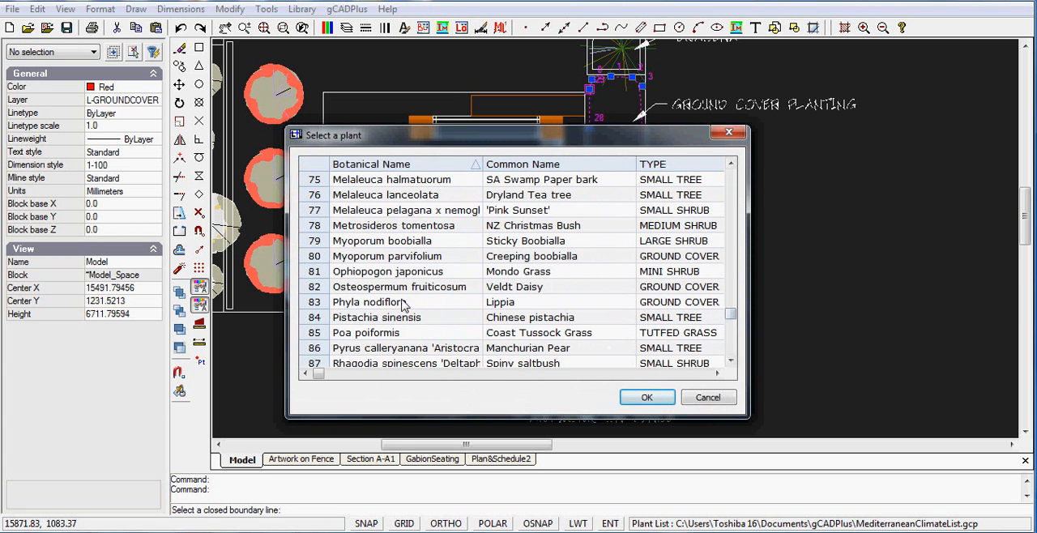
click(314, 257)
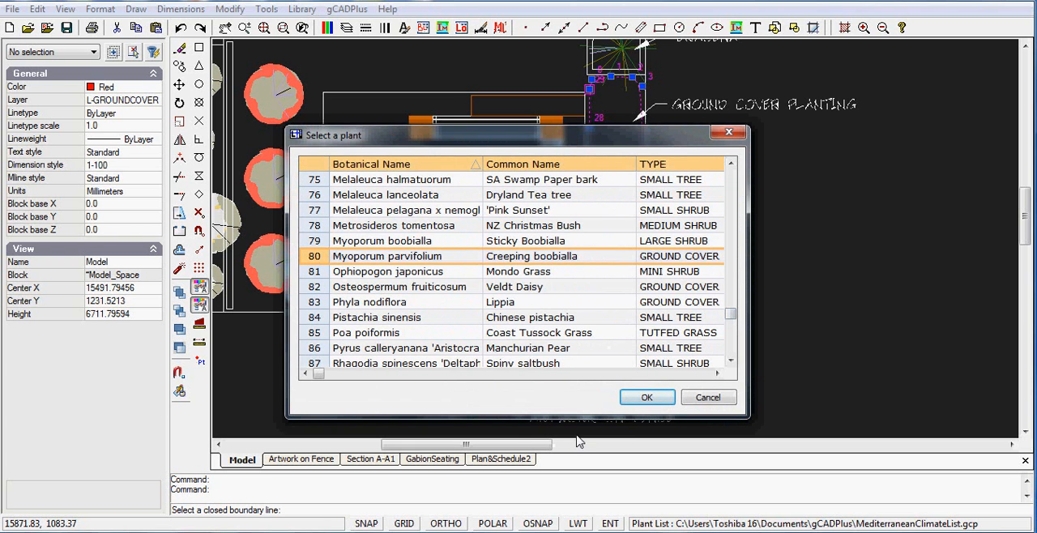
click(648, 399)
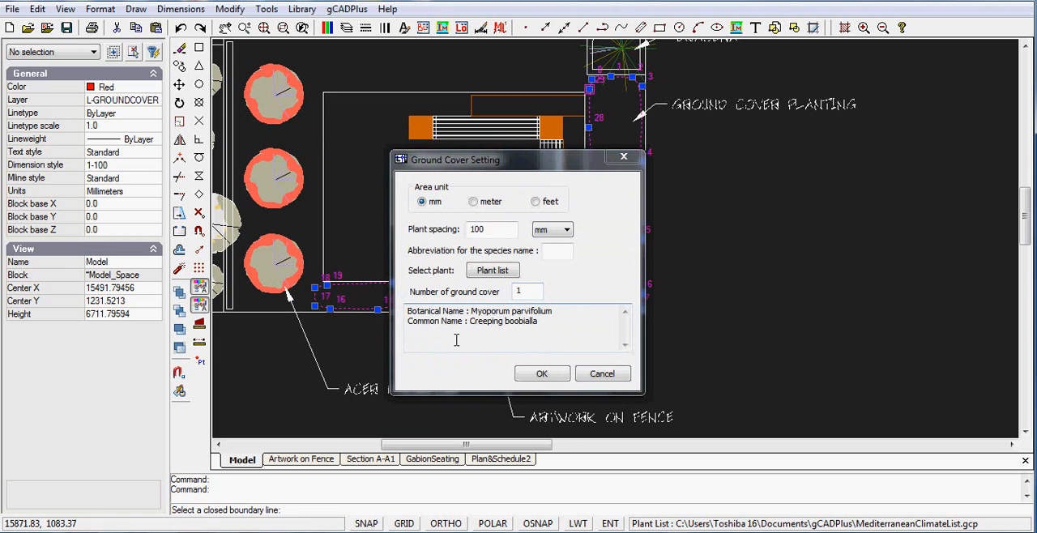
Step: Enter MP as the species abbreviation and accept the ground cover settings
click(539, 377)
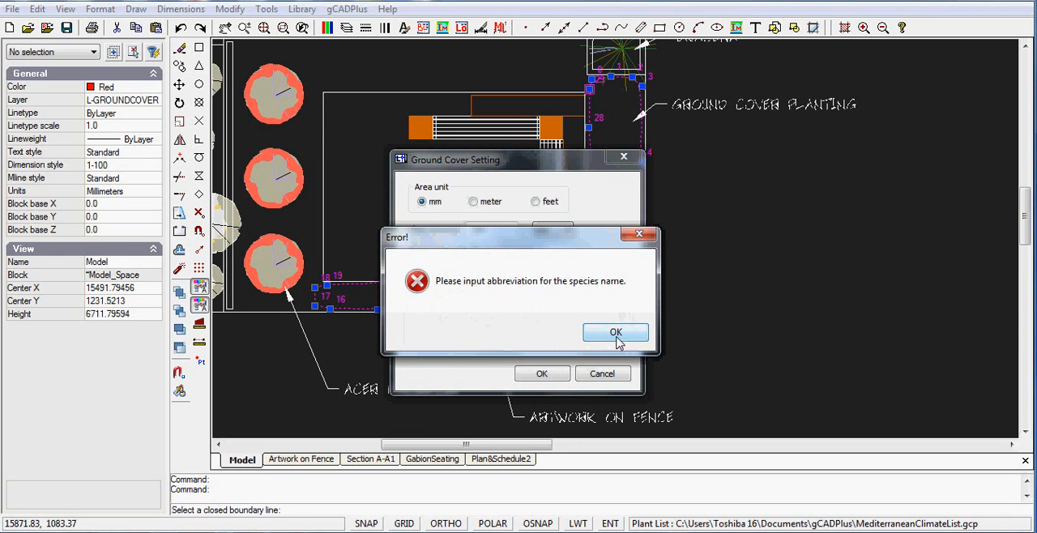
click(617, 339)
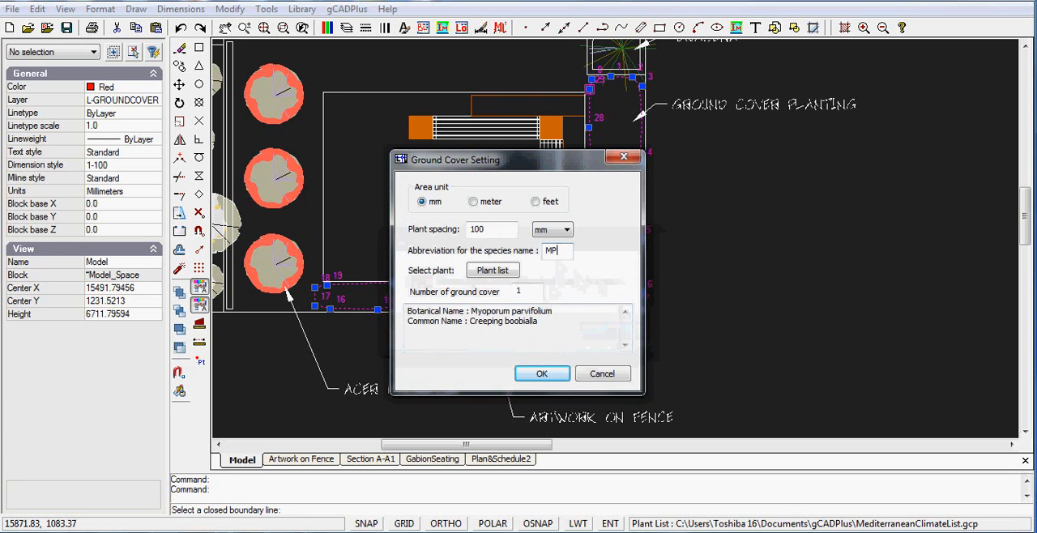
click(542, 373)
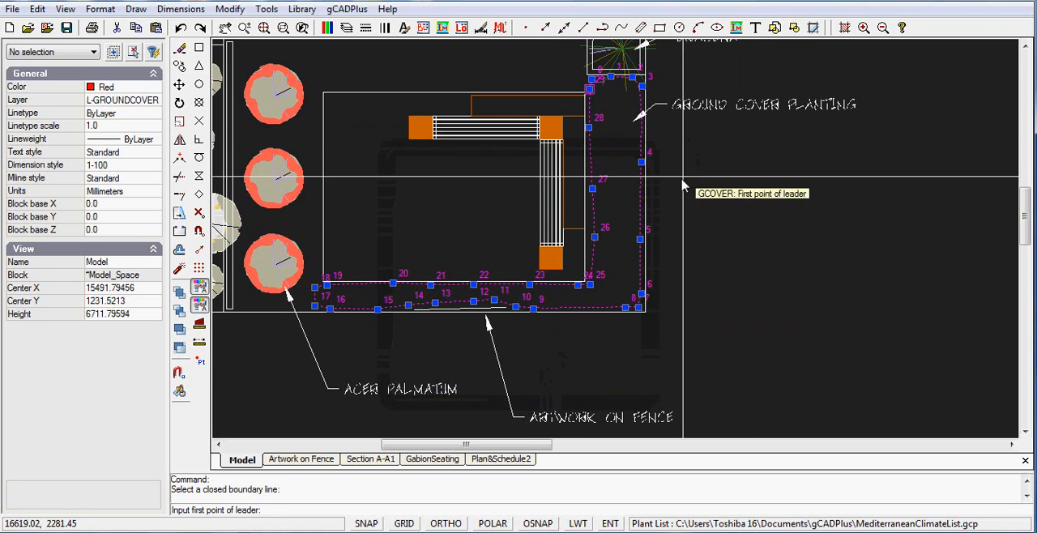
Step: Place the ground cover leader from the boundary's outer edge, and insert a small number block inside the planting bed
click(639, 193)
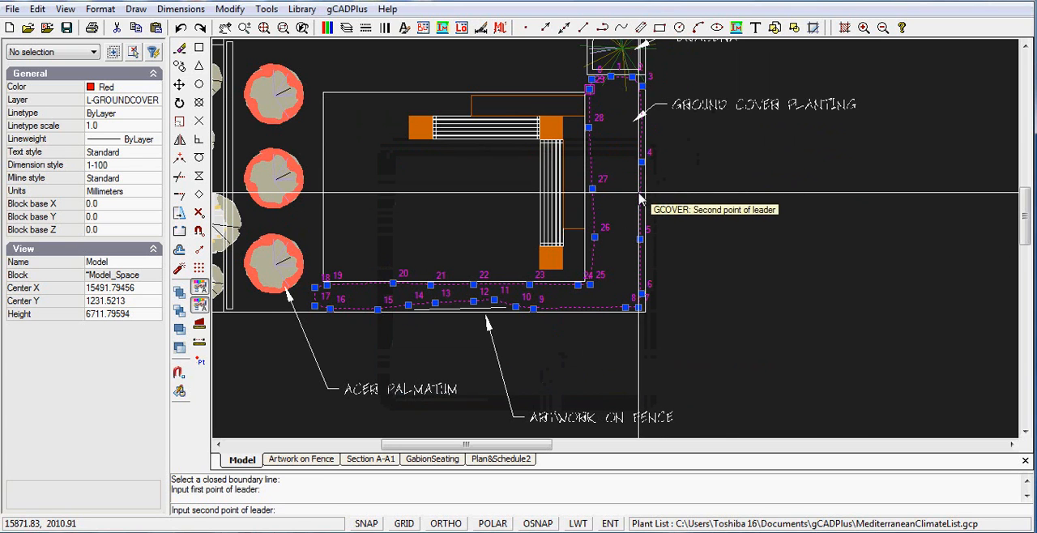
click(684, 172)
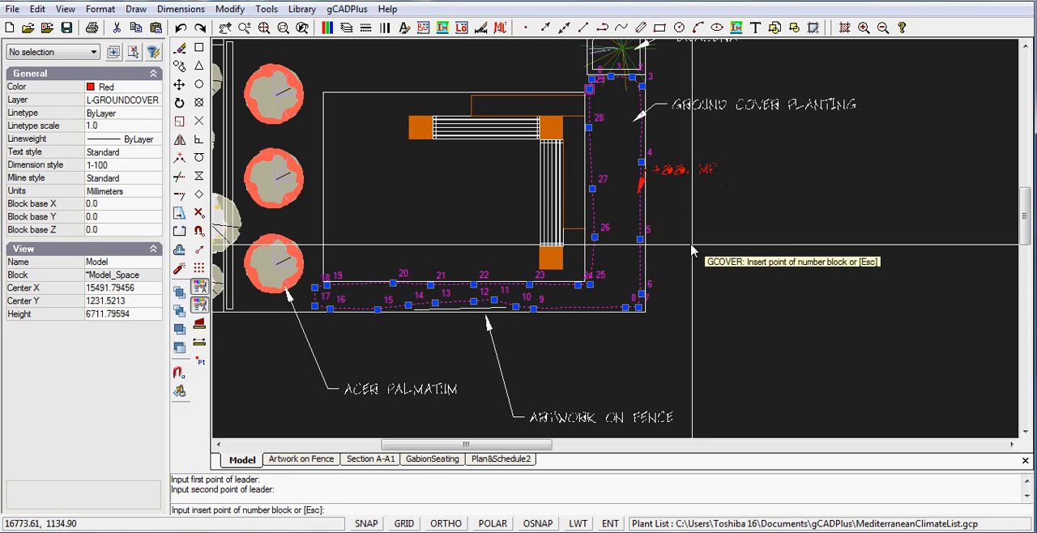
click(616, 215)
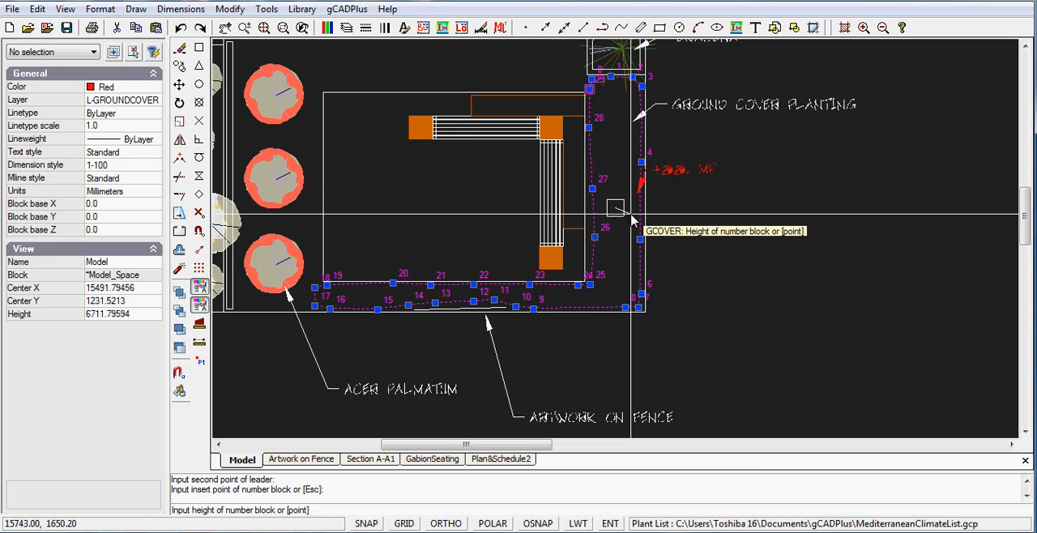
click(633, 215)
Step: Move the MP leader's text slightly farther away from the planting boundary
scroll(639, 203, up, 3)
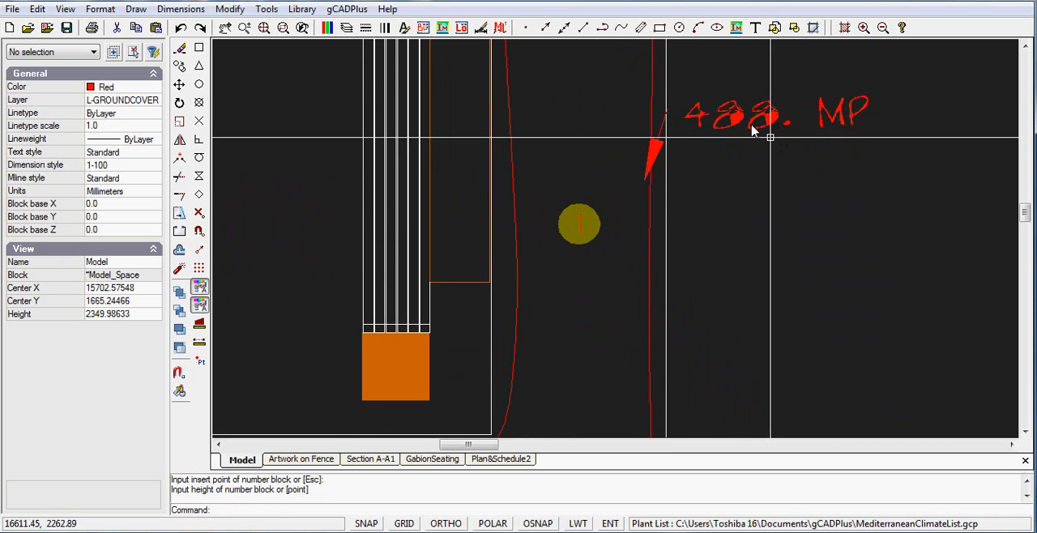
middle_drag(759, 117, 766, 151)
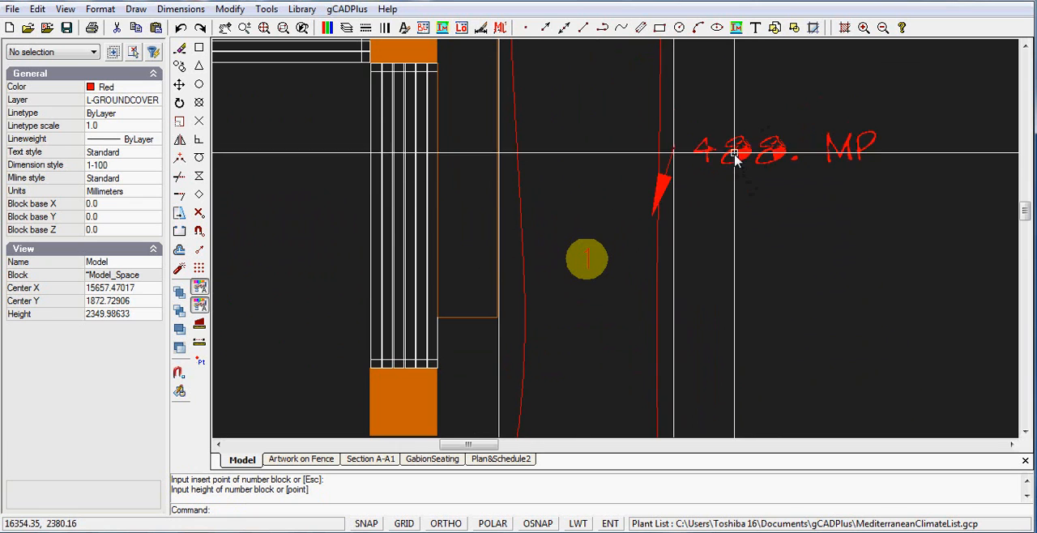
scroll(755, 156, up, 1)
scroll(754, 159, up, 1)
scroll(759, 164, down, 1)
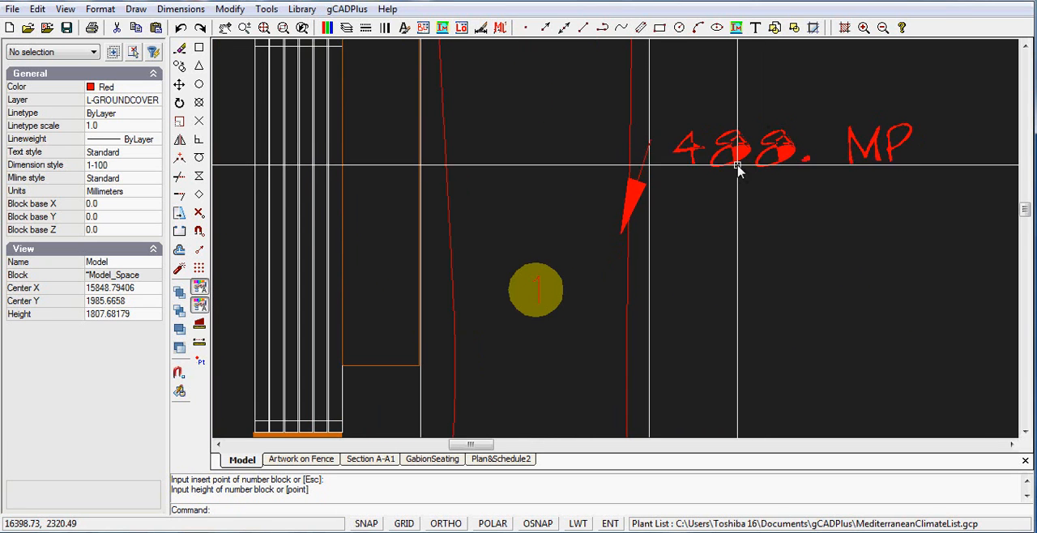
scroll(740, 162, up, 3)
scroll(746, 146, down, 3)
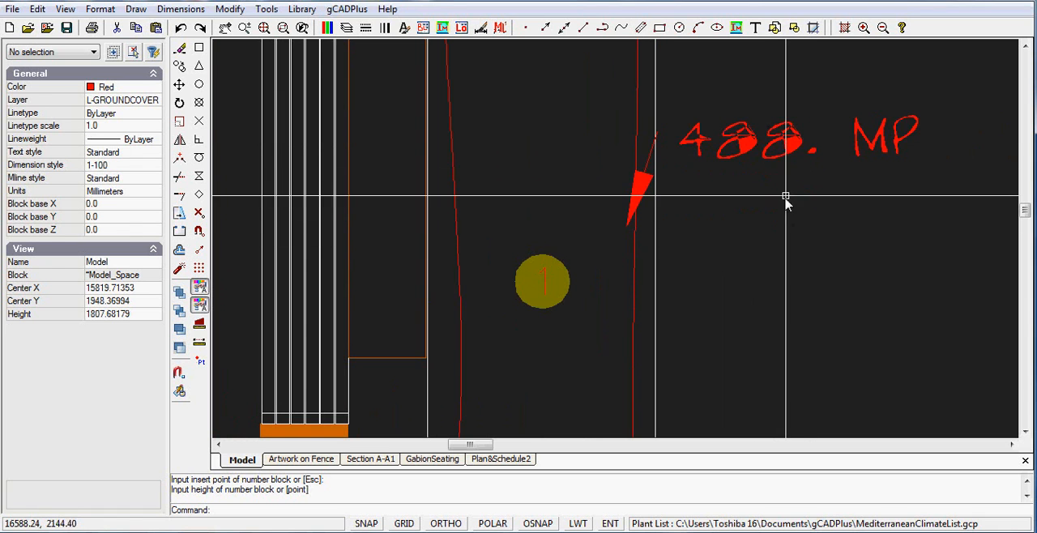
click(793, 144)
click(796, 132)
click(848, 174)
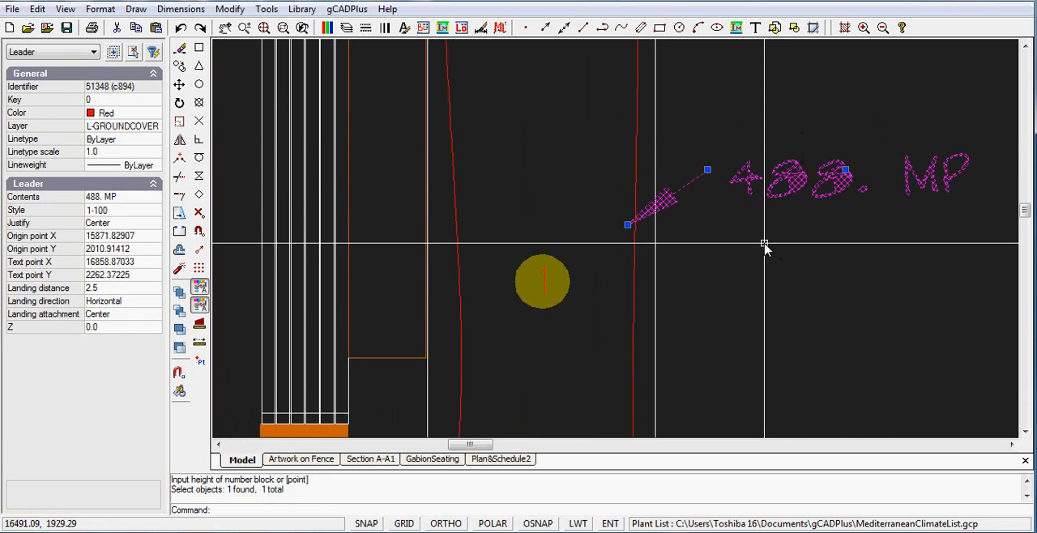
scroll(764, 243, down, 2)
key(Escape)
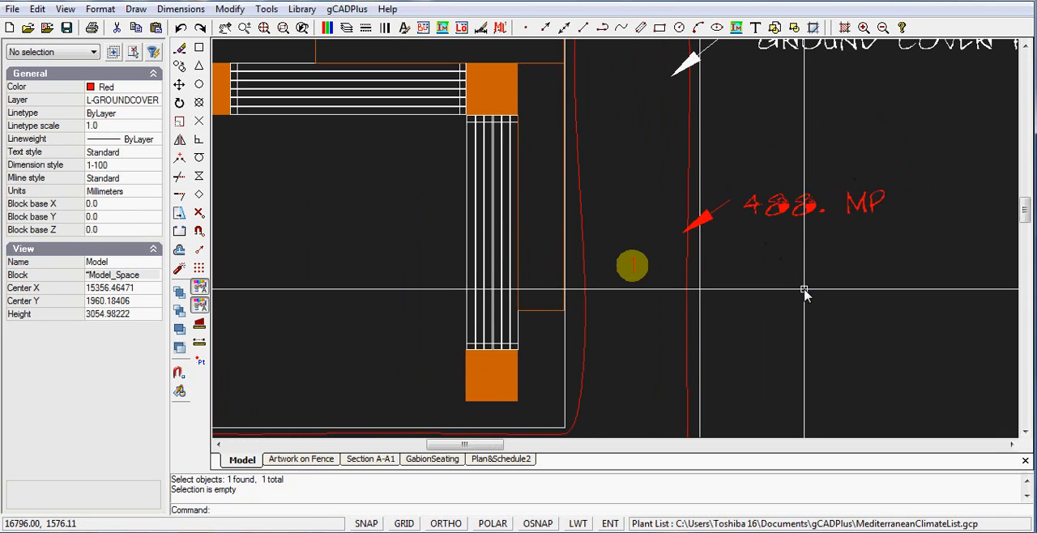
Step: Erase the 488. MP leader label beside the planting bed
scroll(771, 284, down, 1)
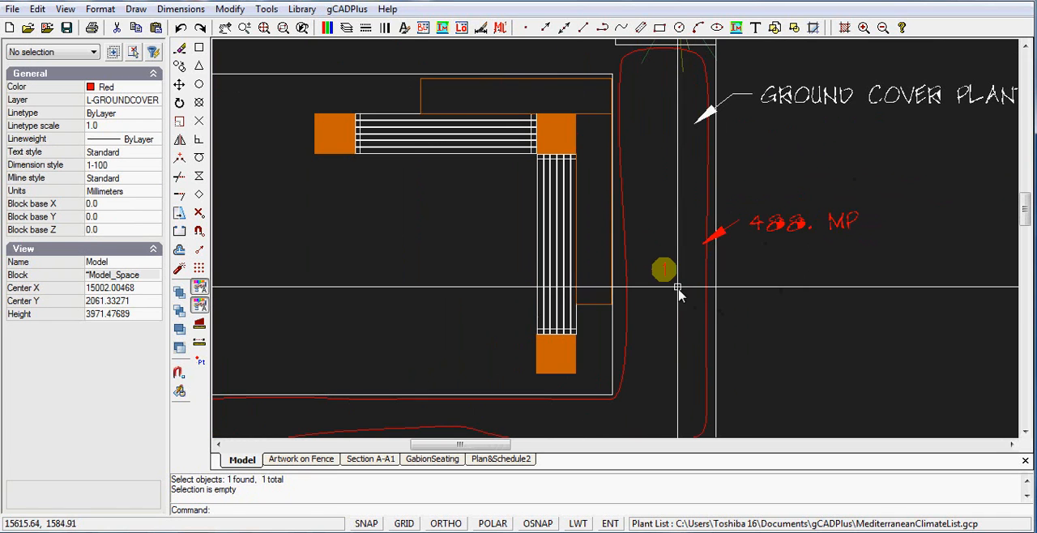
scroll(678, 276, down, 1)
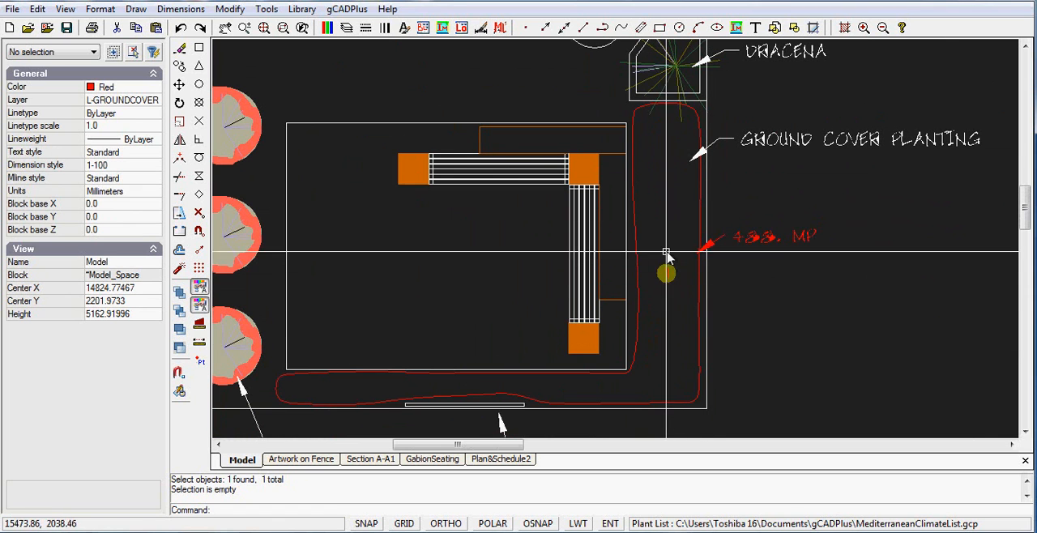
scroll(762, 243, up, 3)
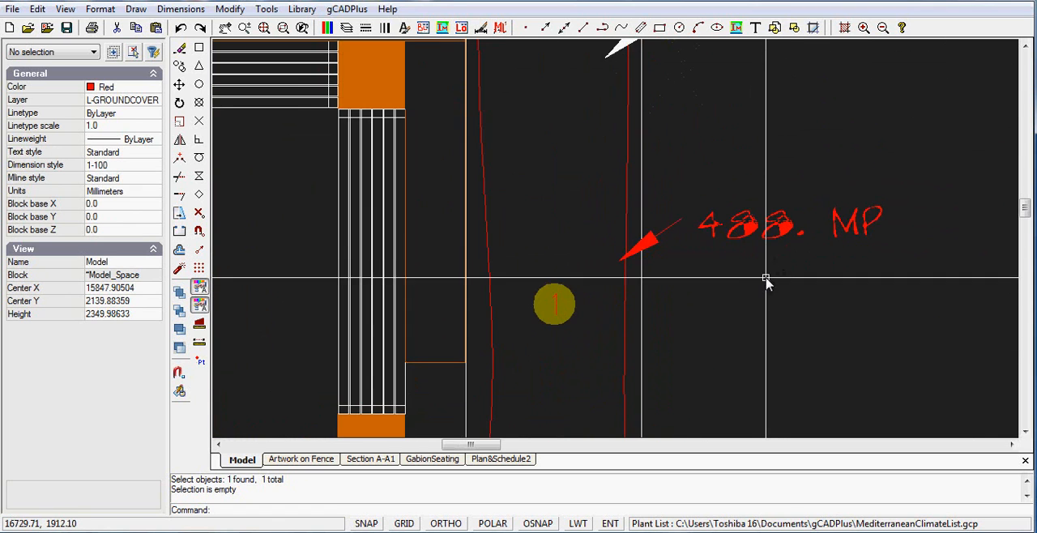
scroll(766, 278, up, 1)
scroll(766, 278, up, 1)
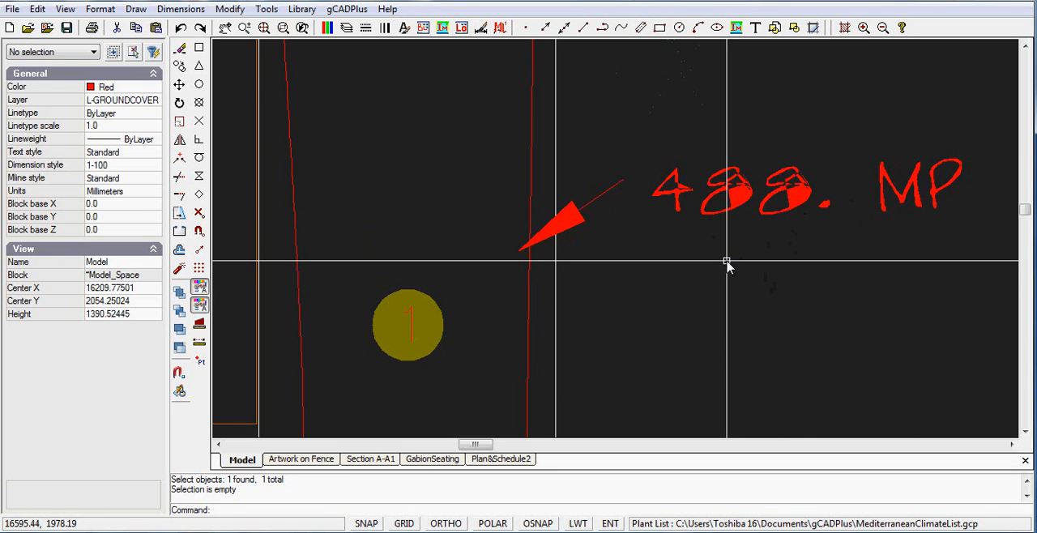
scroll(727, 263, down, 3)
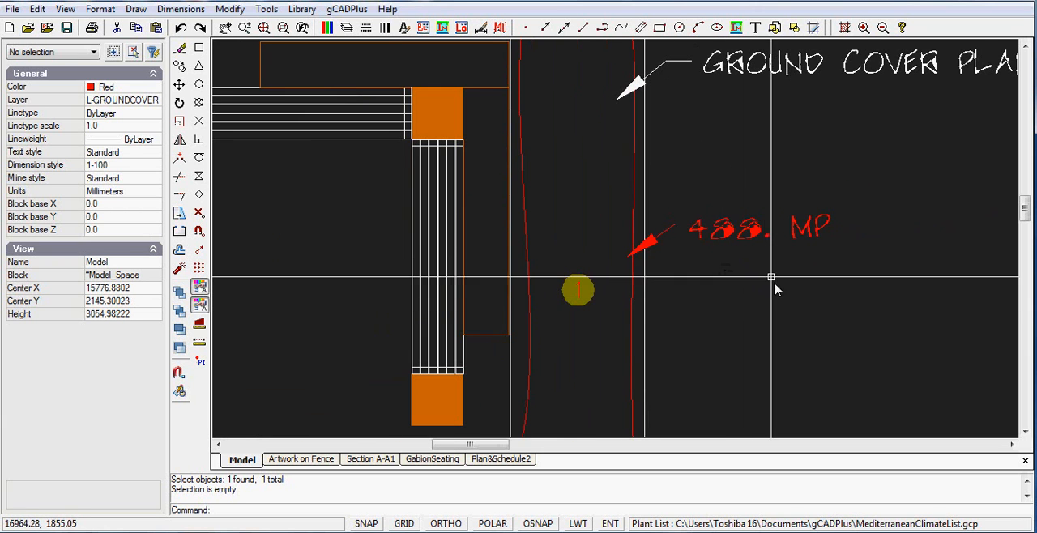
click(725, 233)
click(765, 276)
click(806, 290)
click(717, 214)
right_click(716, 197)
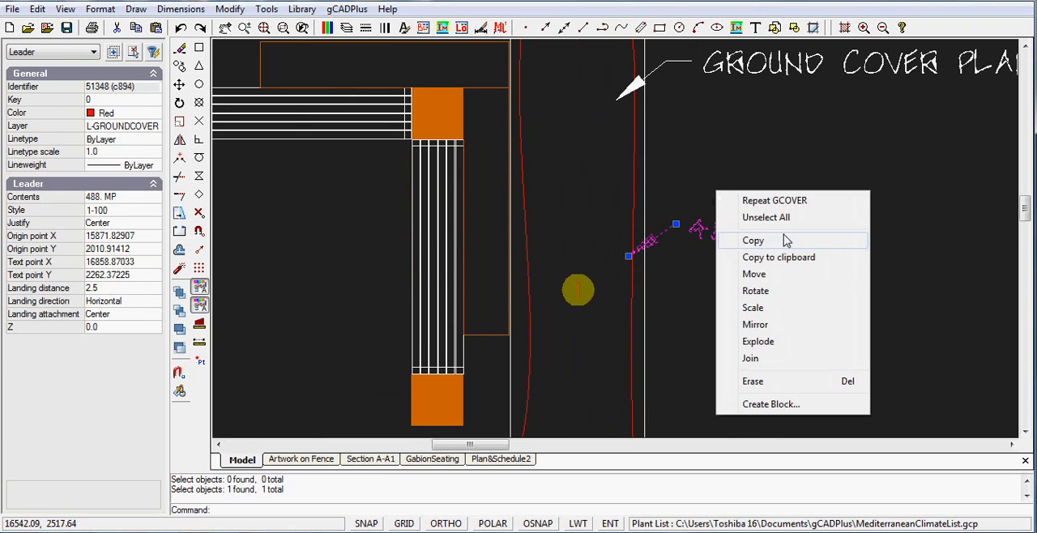
click(754, 380)
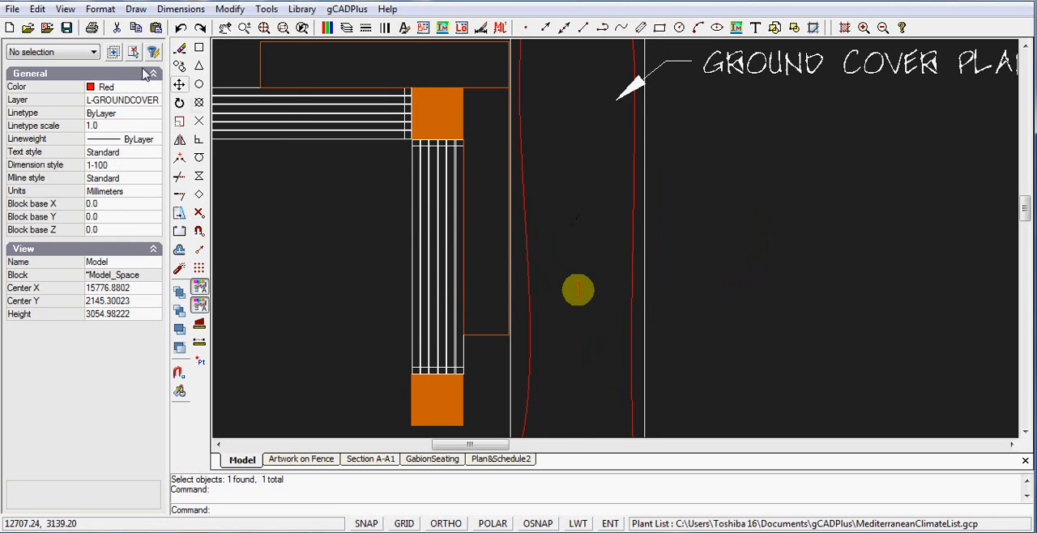
Step: Preview the TK-ARCHITECT text style in the Text Styles Manager and close the manager
click(100, 9)
click(130, 99)
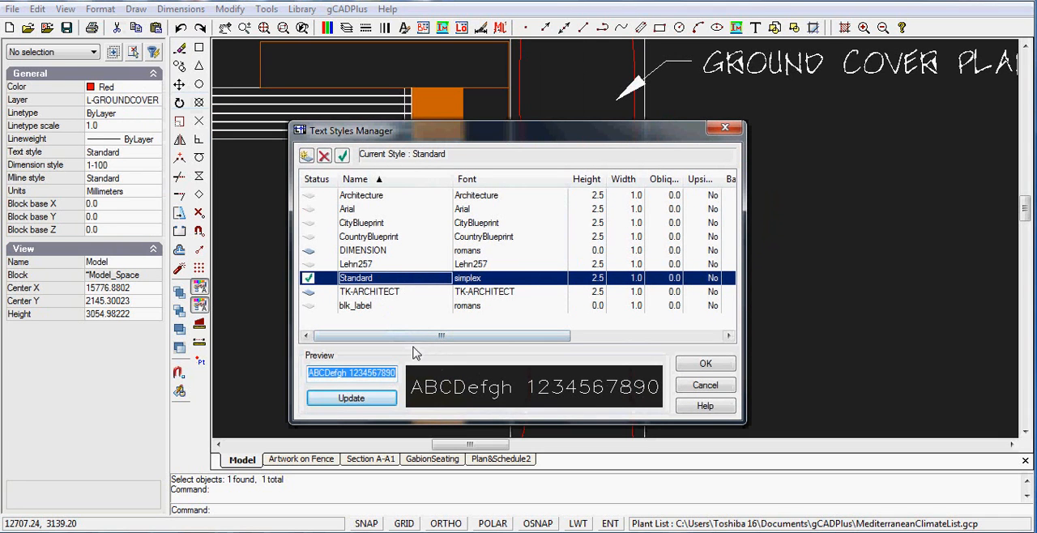
click(387, 292)
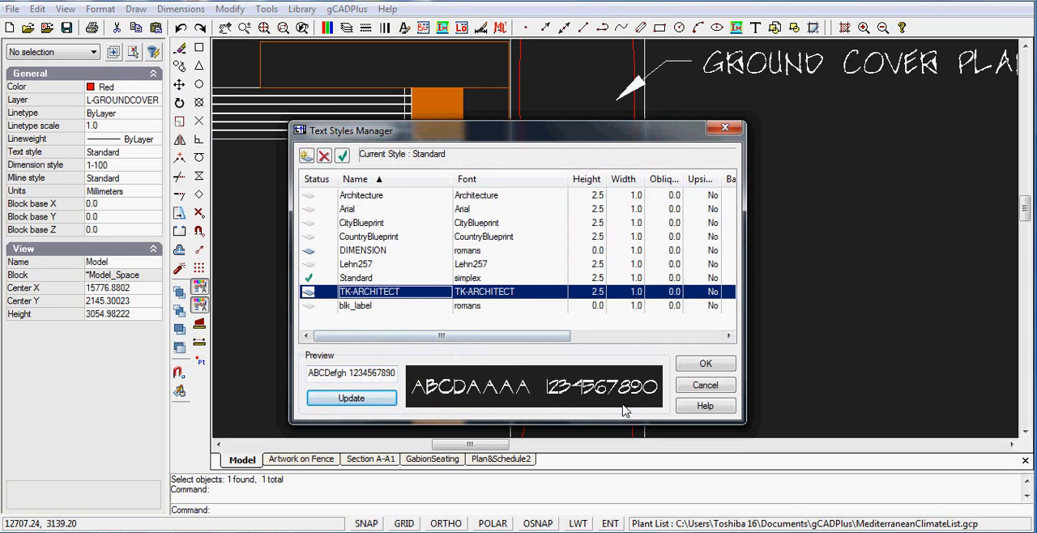
click(705, 366)
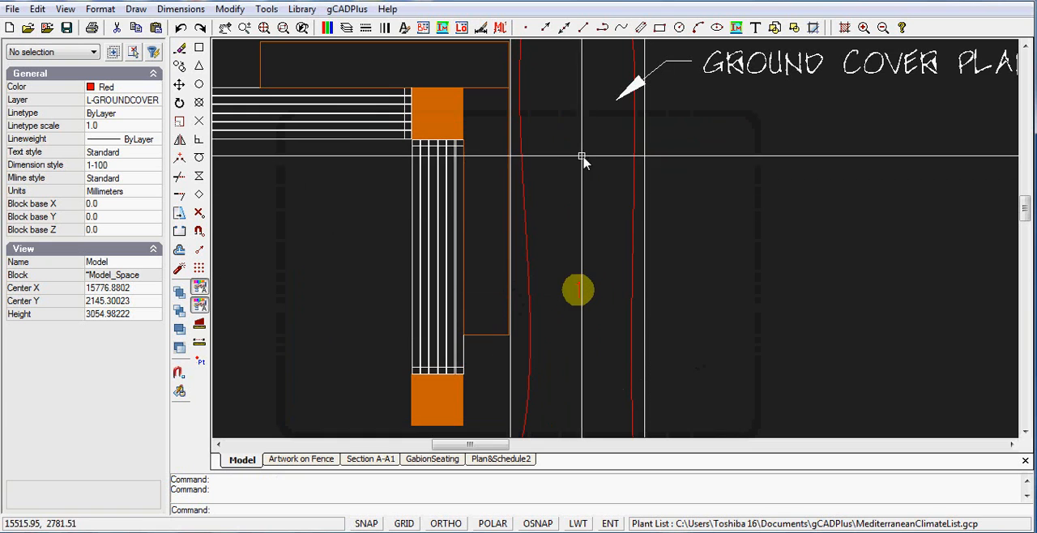
Step: Run Ground cover on the same boundary with 500 mm plant spacing, using Myoporum parvifolium abbreviated MP
click(346, 9)
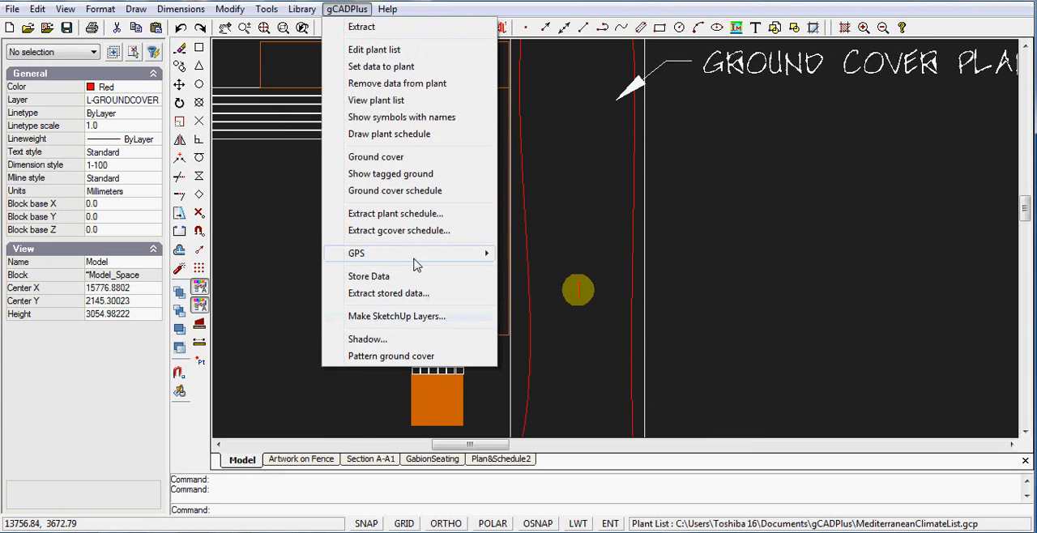
click(377, 159)
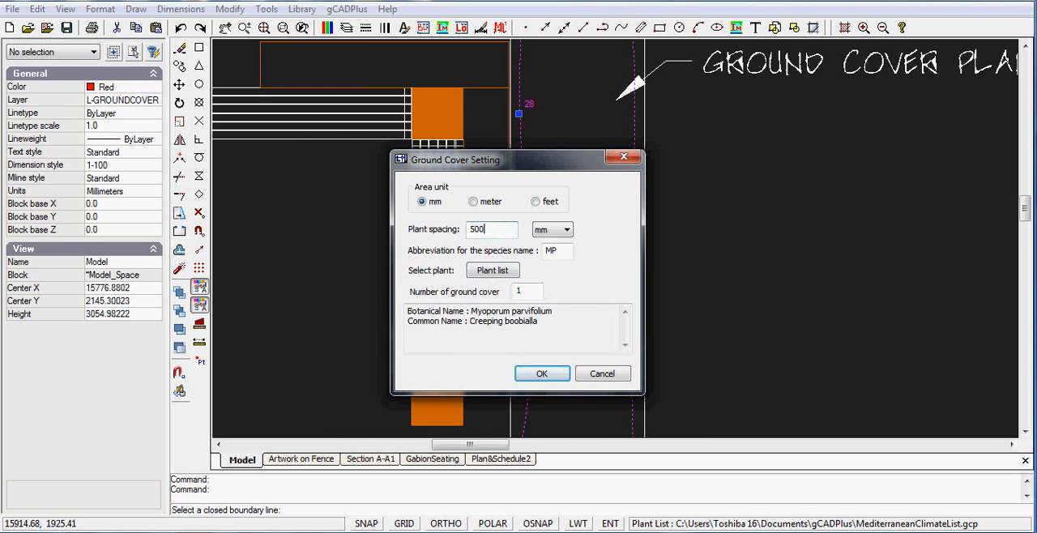
click(554, 382)
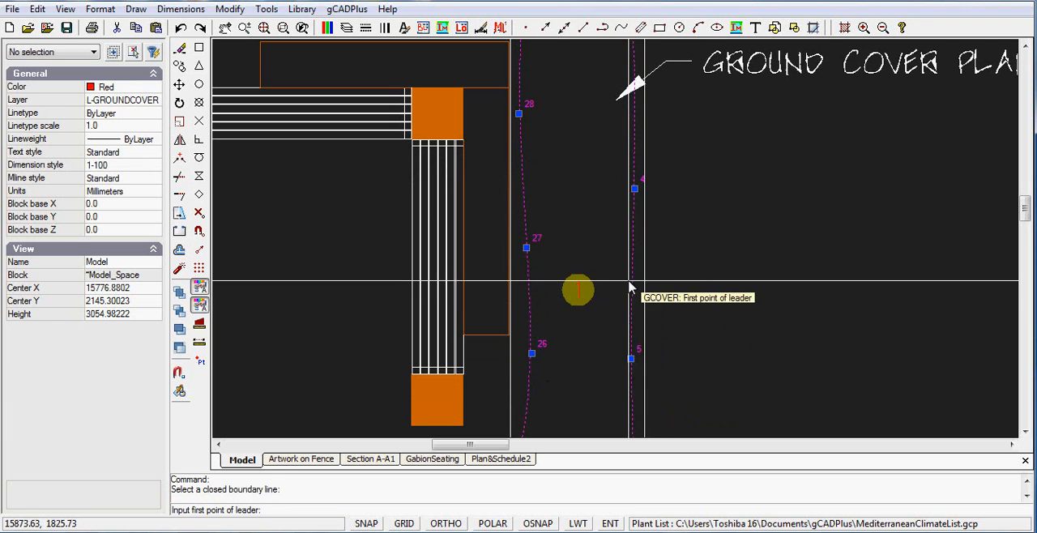
Step: Place the new ground cover leader outside the bed's outer edge and skip inserting another number block
click(633, 276)
click(718, 231)
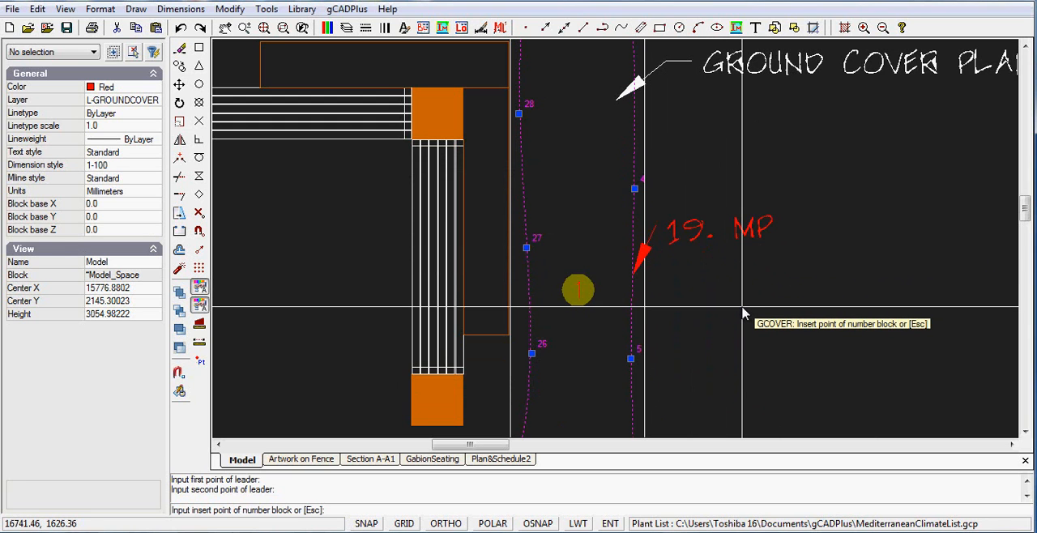
key(Escape)
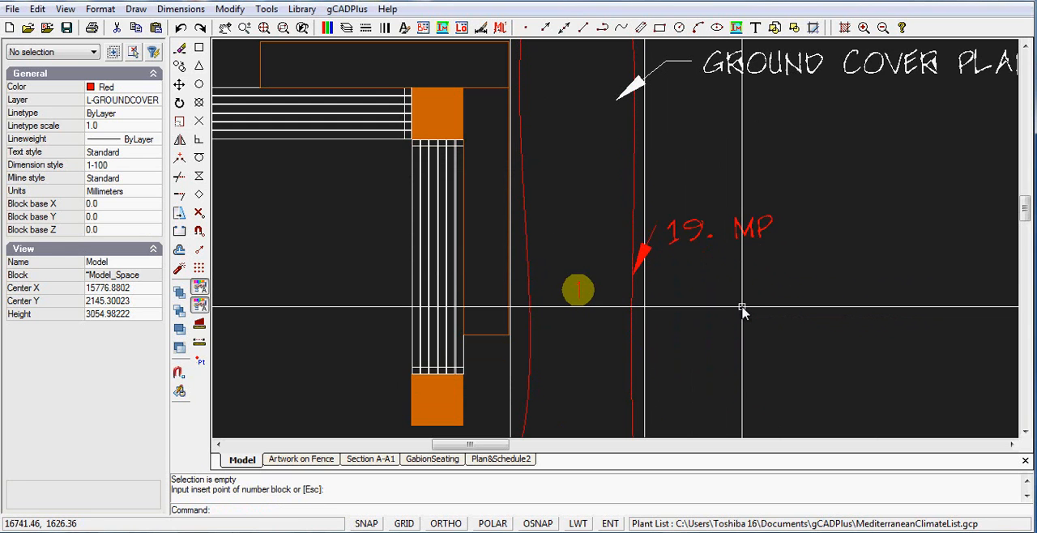
Step: Move the new MP leader's text slightly farther out from the boundary and clear the selection
click(751, 231)
click(720, 224)
click(755, 236)
key(Escape)
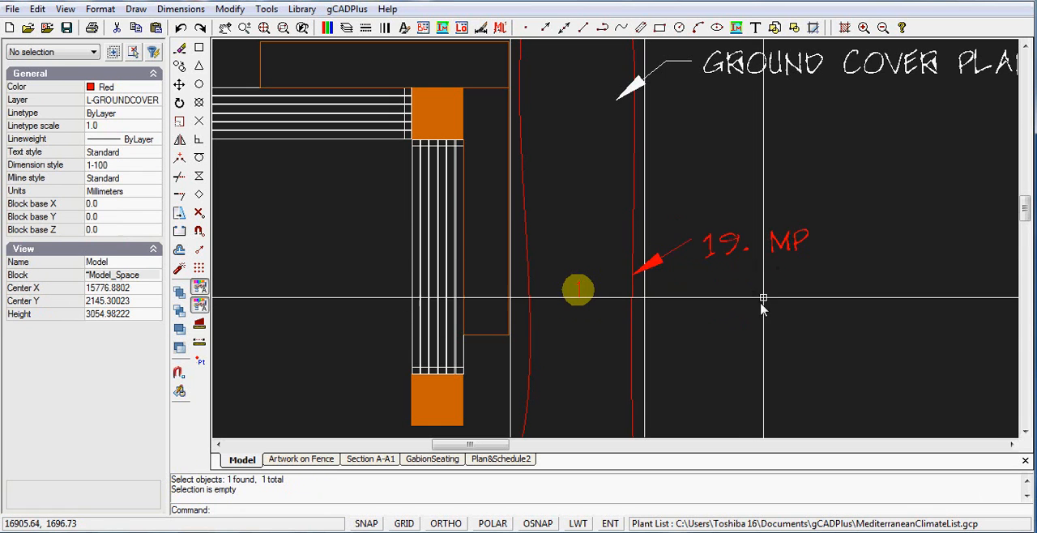
Step: Change the color of the ground cover boundary and its 19. MP leader to ByLayer and clear the selection
scroll(763, 308, down, 1)
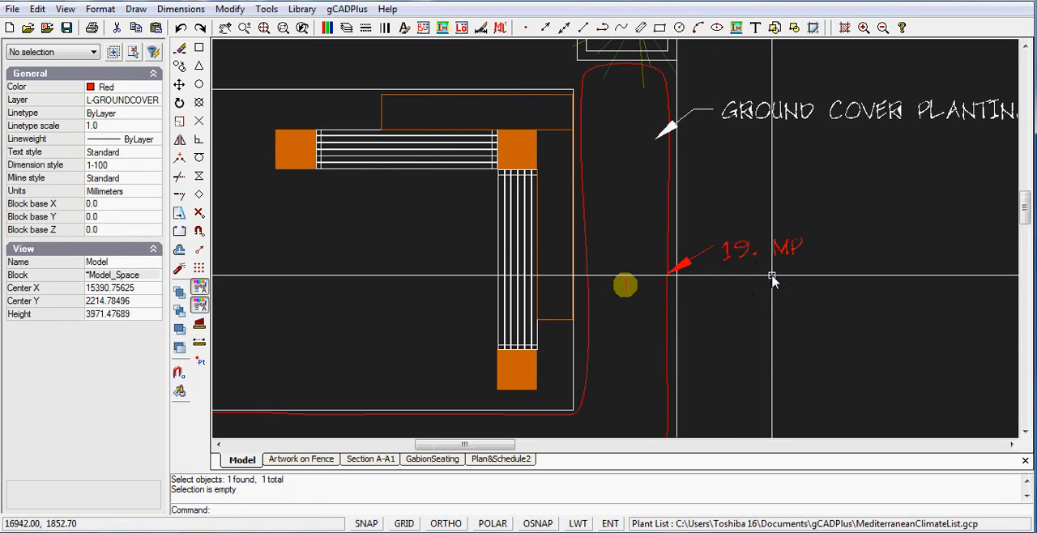
scroll(772, 277, up, 2)
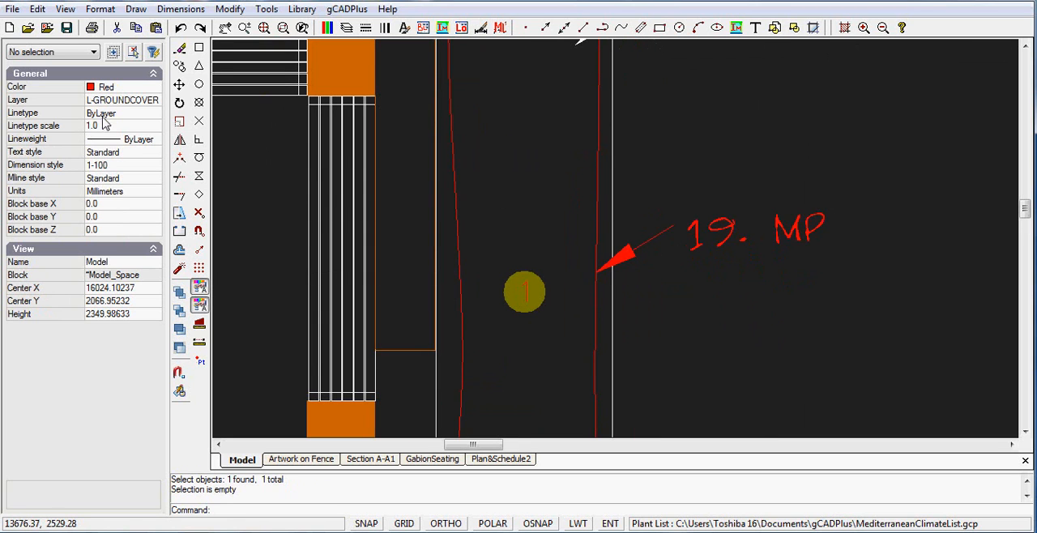
scroll(753, 313, down, 1)
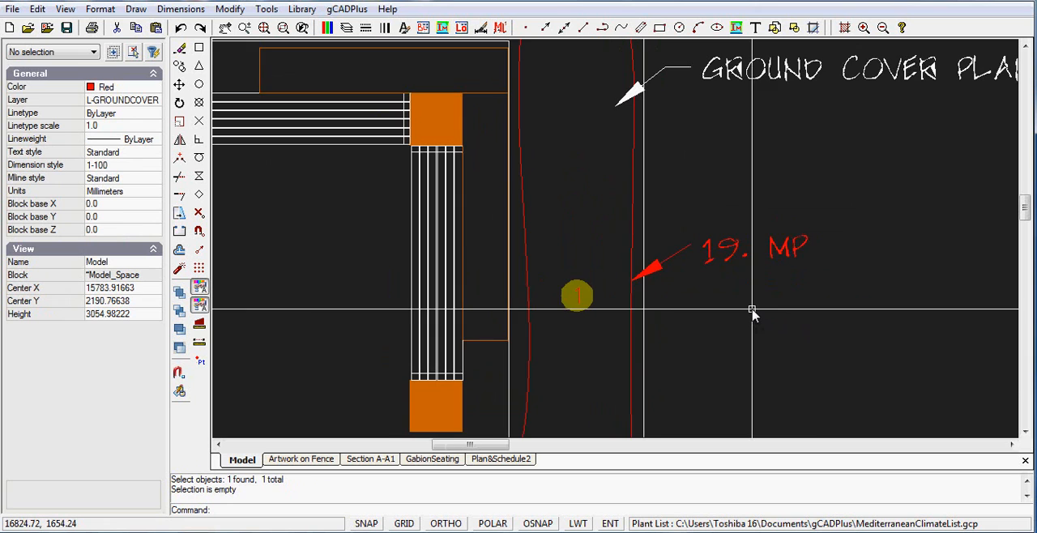
click(836, 300)
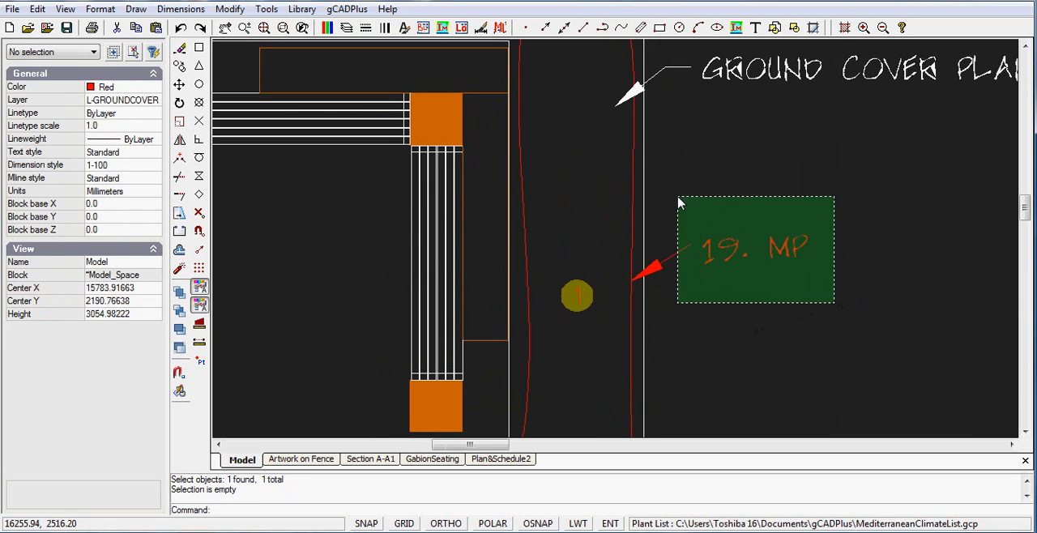
click(638, 205)
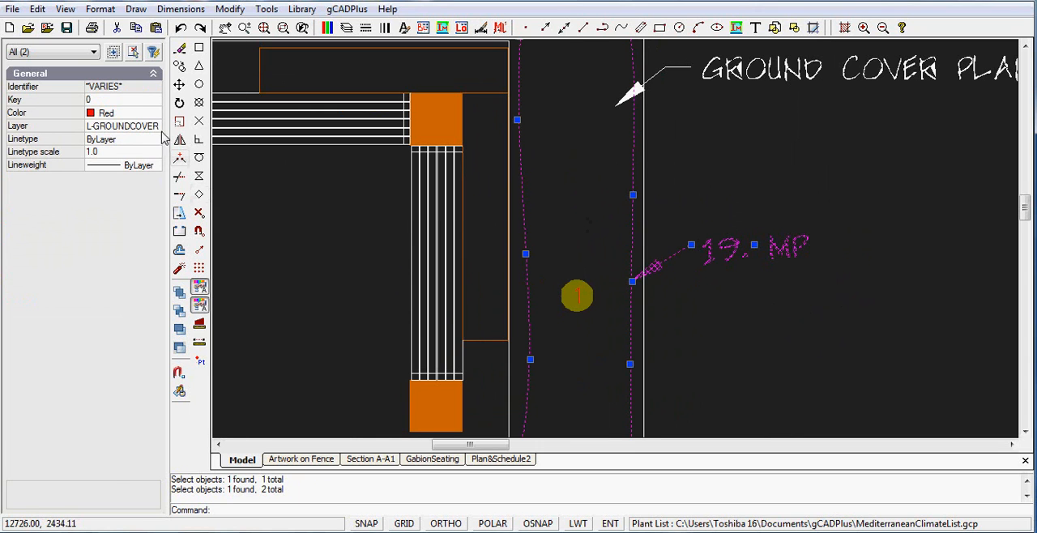
click(145, 119)
click(154, 114)
scroll(156, 213, up, 1)
scroll(156, 213, up, 2)
click(113, 138)
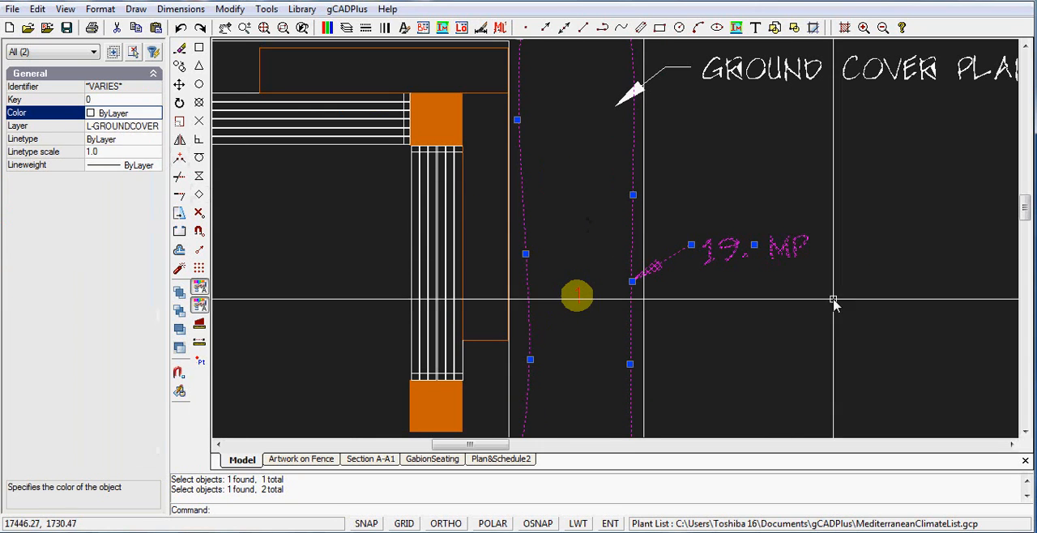
key(Escape)
scroll(739, 339, down, 3)
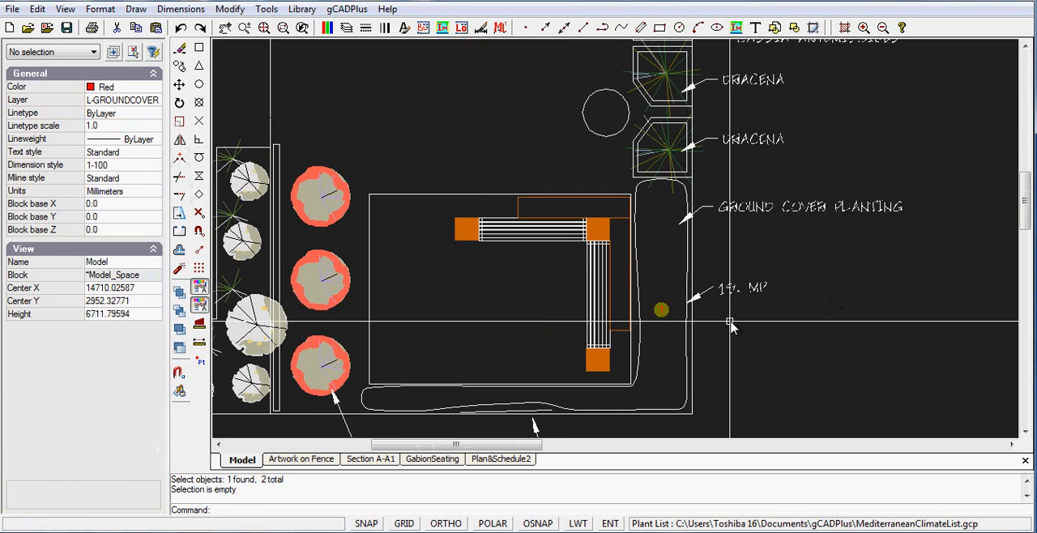
Step: Highlight the tagged ground cover areas in the plan and clear the highlighting
middle_drag(736, 338, 590, 213)
scroll(589, 213, down, 6)
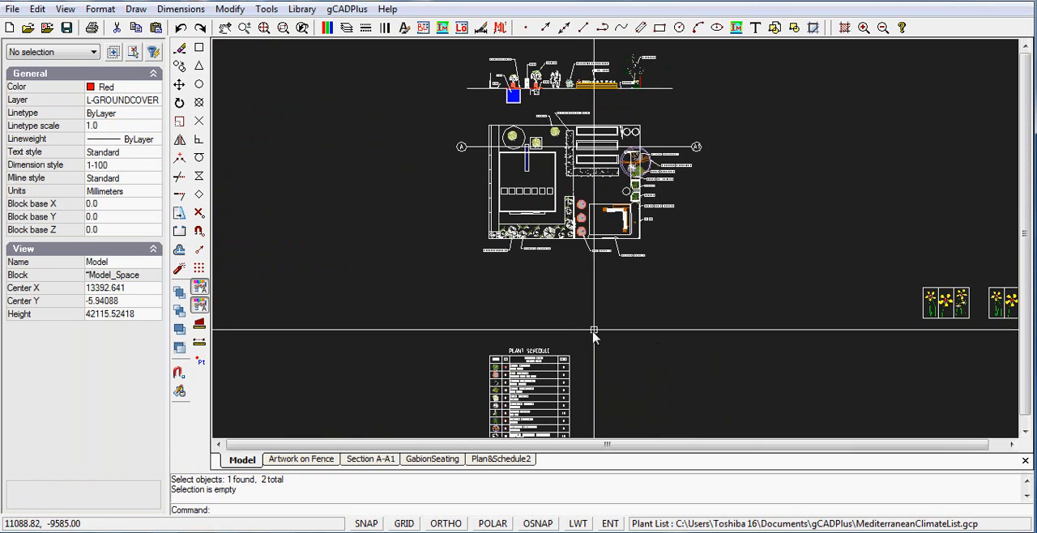
scroll(595, 324, up, 2)
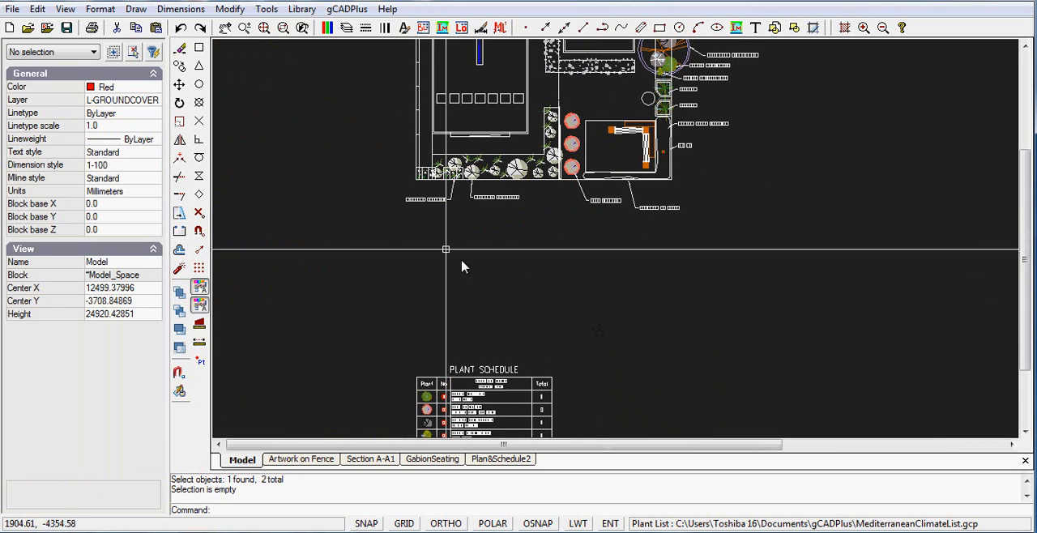
click(347, 9)
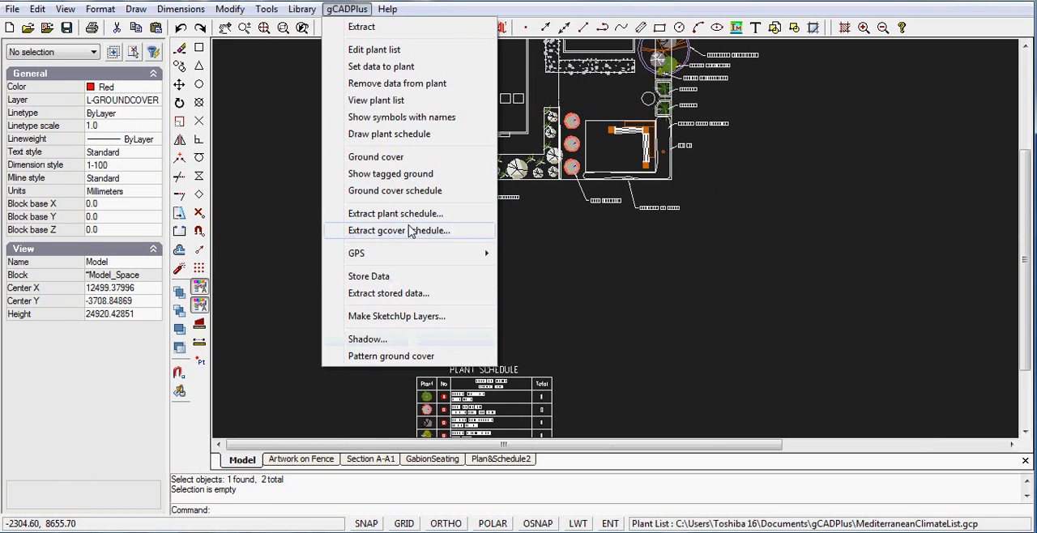
click(390, 176)
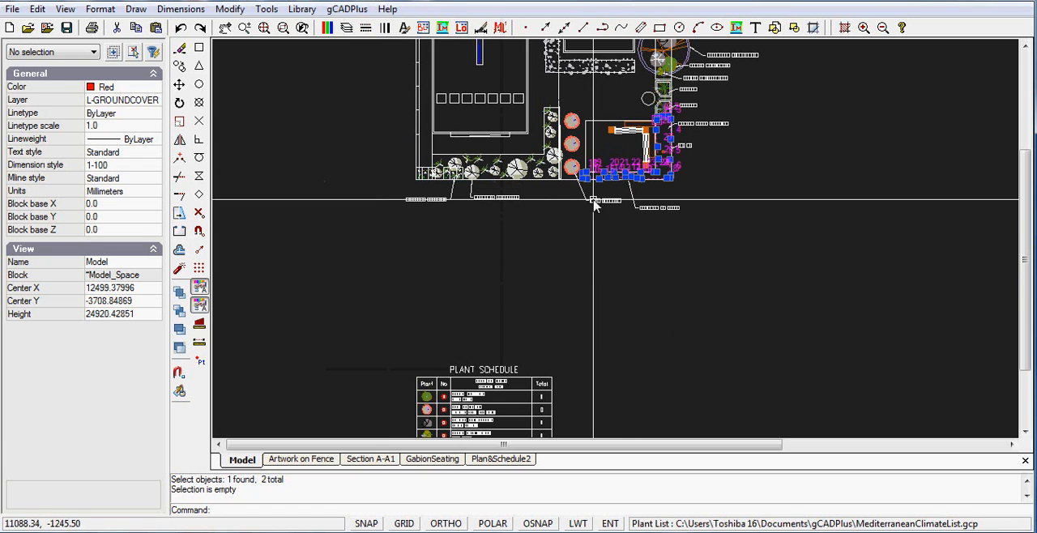
key(Escape)
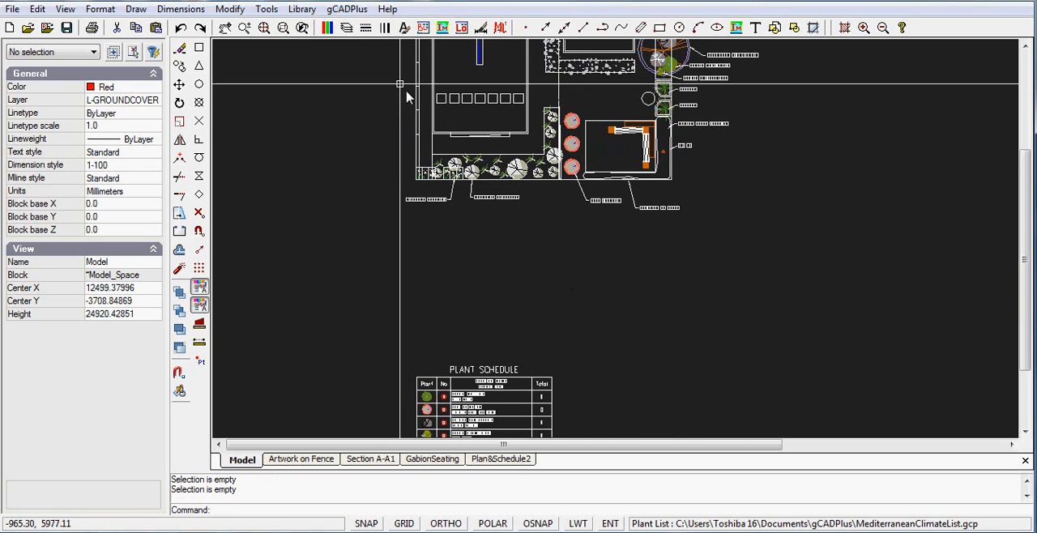
Step: Insert a ground cover schedule in the empty space between the plan and the plant schedule
click(336, 11)
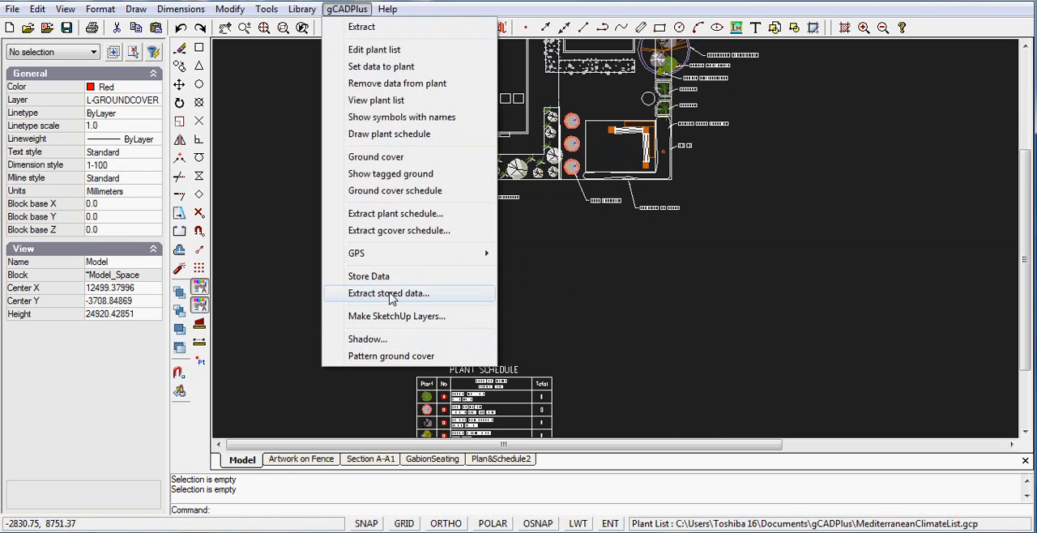
click(407, 198)
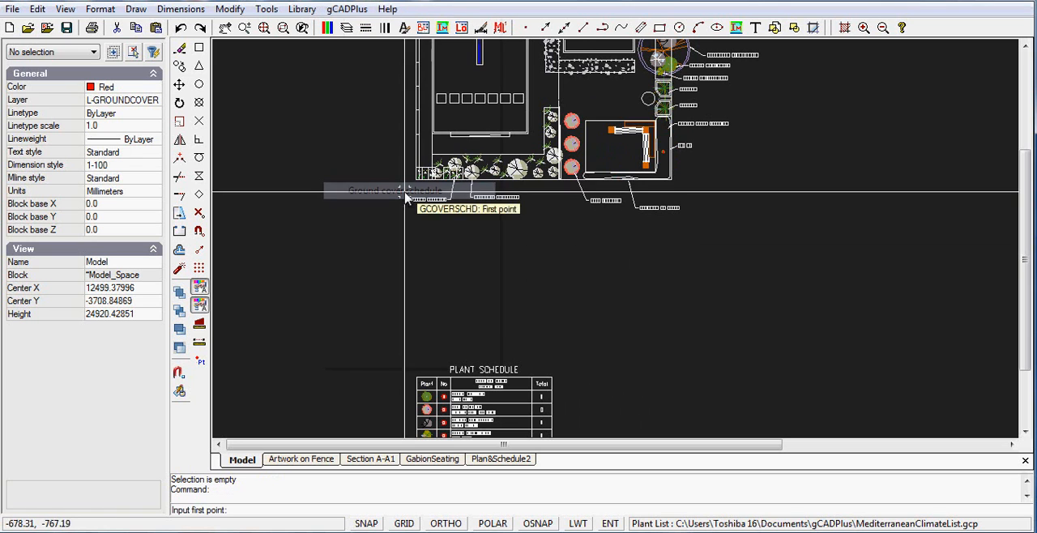
click(610, 277)
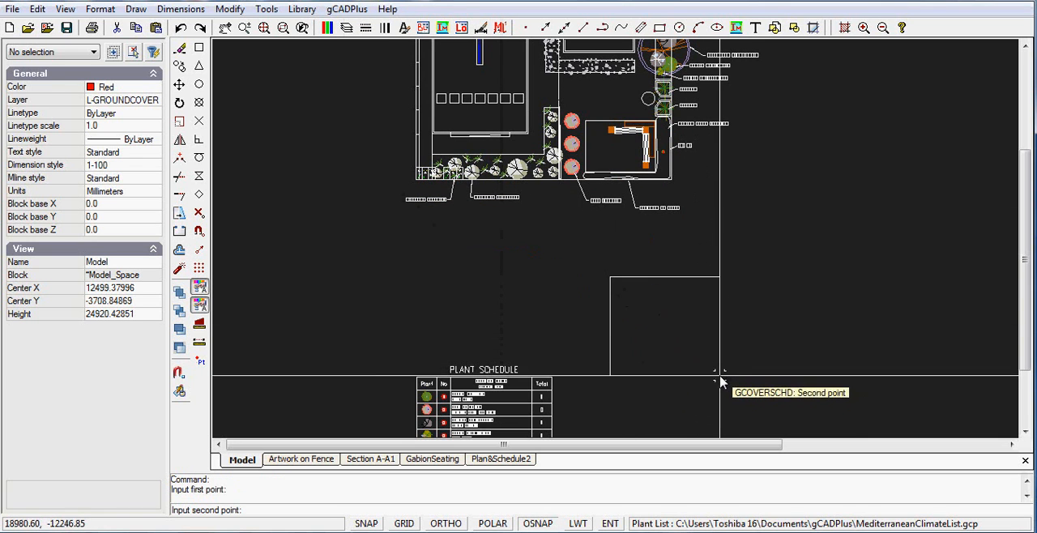
click(736, 319)
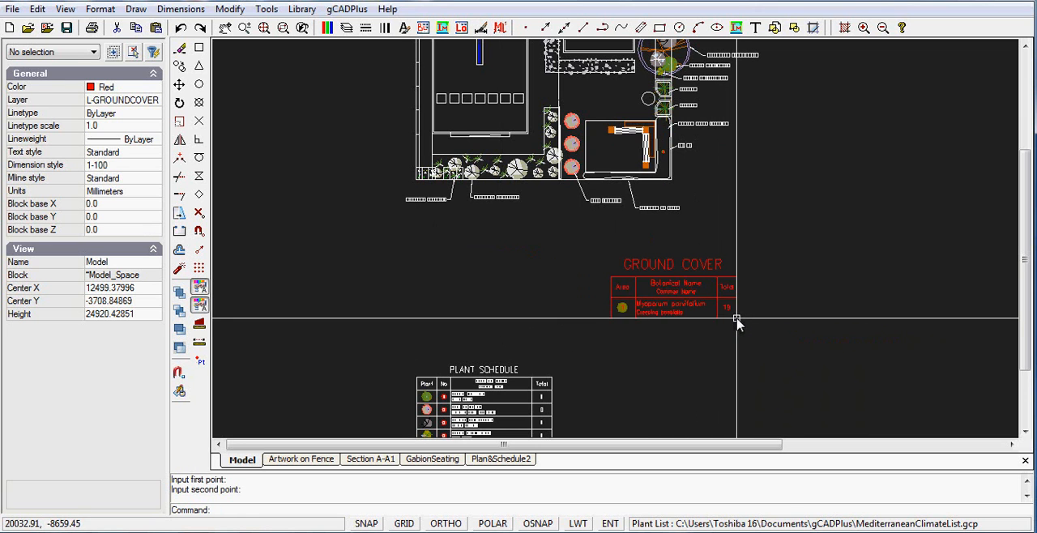
scroll(666, 321, up, 3)
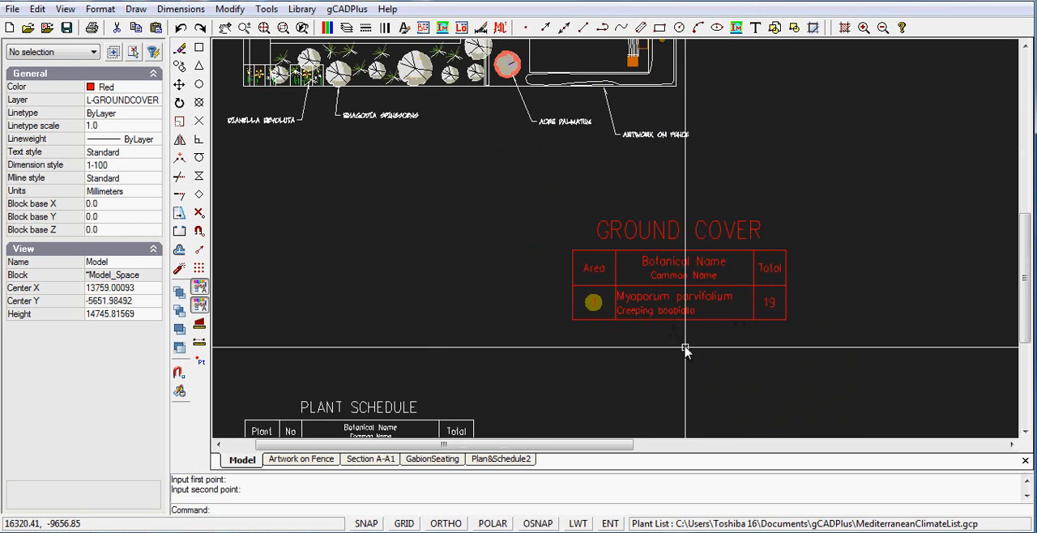
Step: Try to change the ground cover schedule block's color to ByLayer
click(824, 351)
click(656, 271)
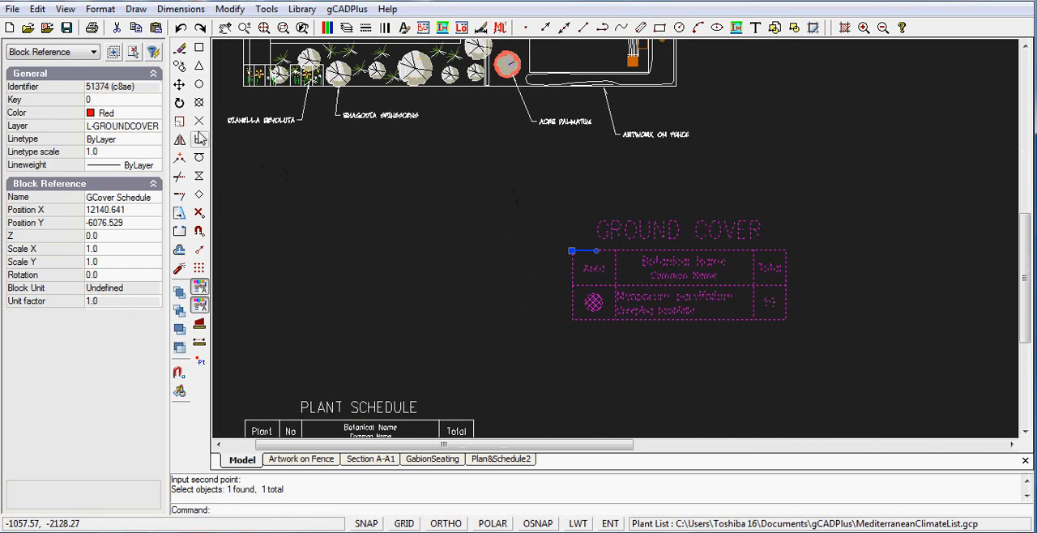
click(154, 115)
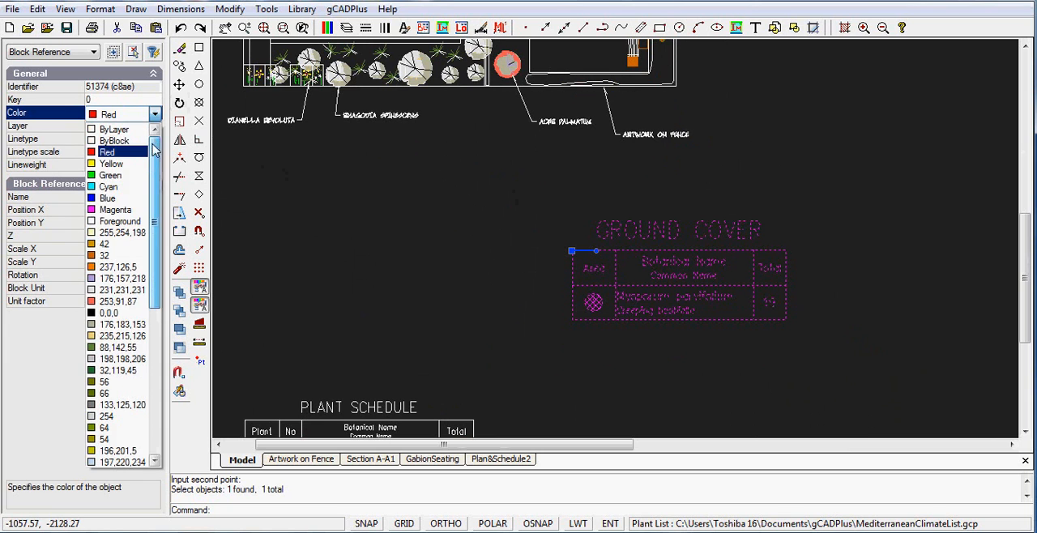
click(109, 129)
key(Escape)
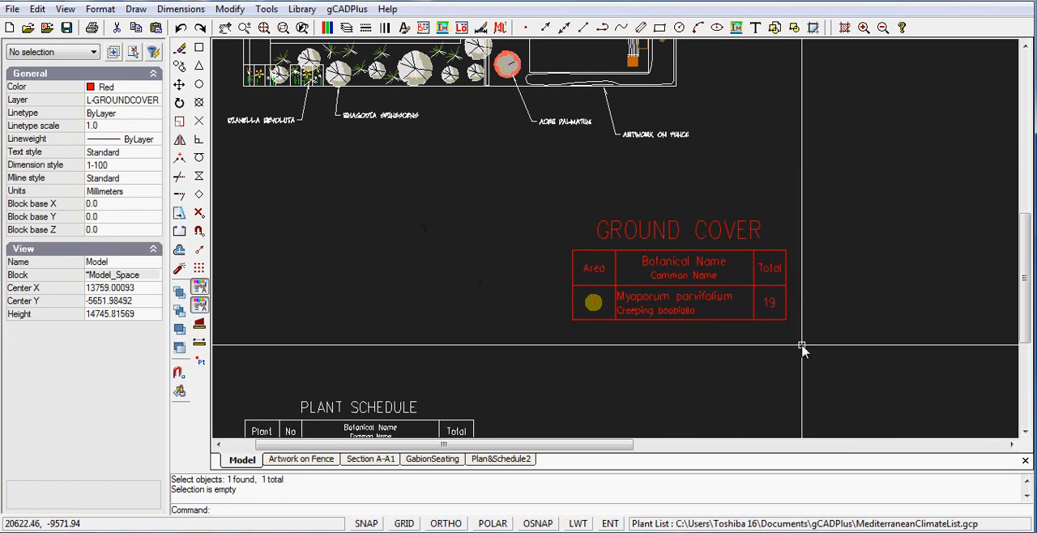
drag(819, 348, 554, 215)
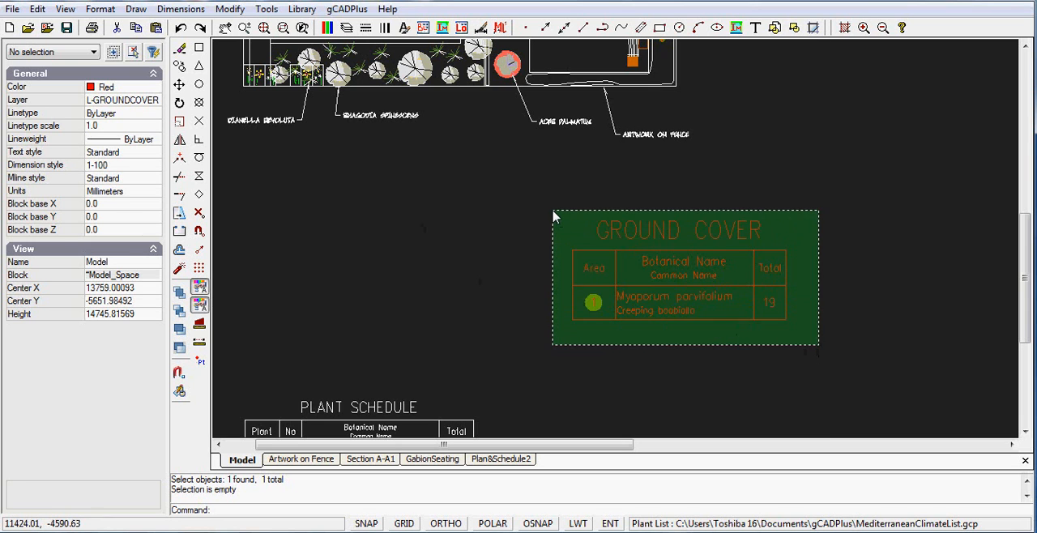
key(Escape)
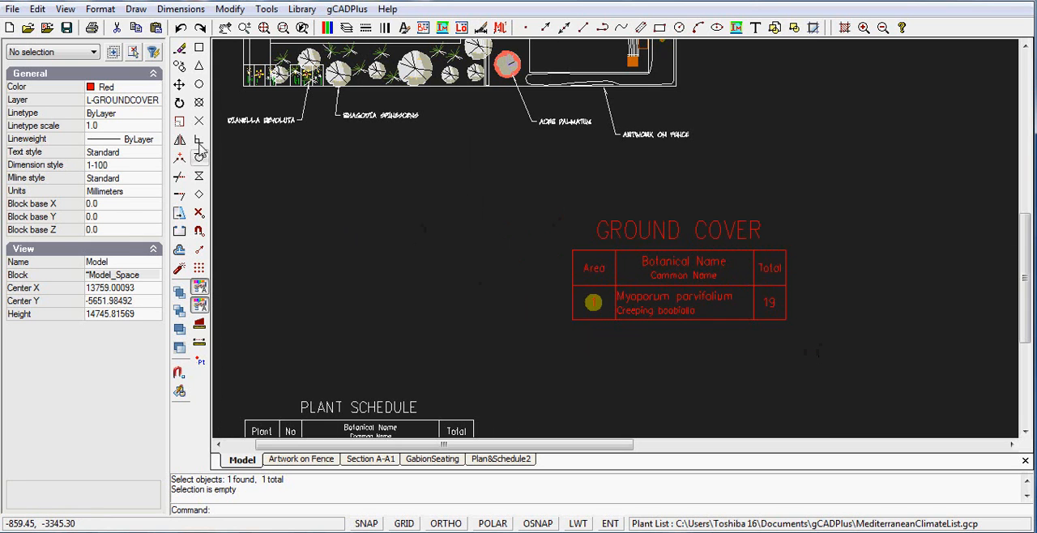
Step: Set the current drawing color to ByLayer with nothing selected
click(157, 89)
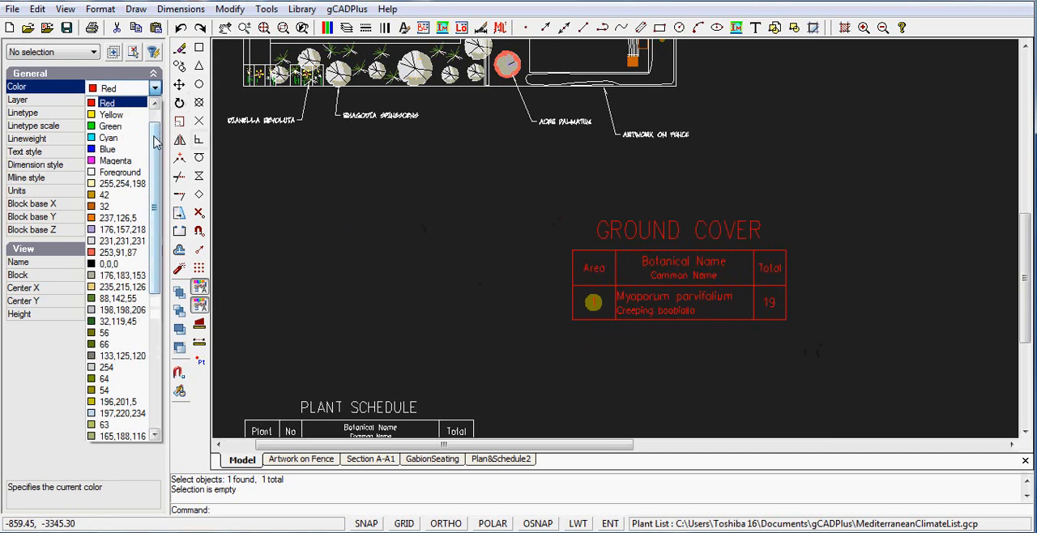
scroll(156, 142, up, 1)
click(113, 103)
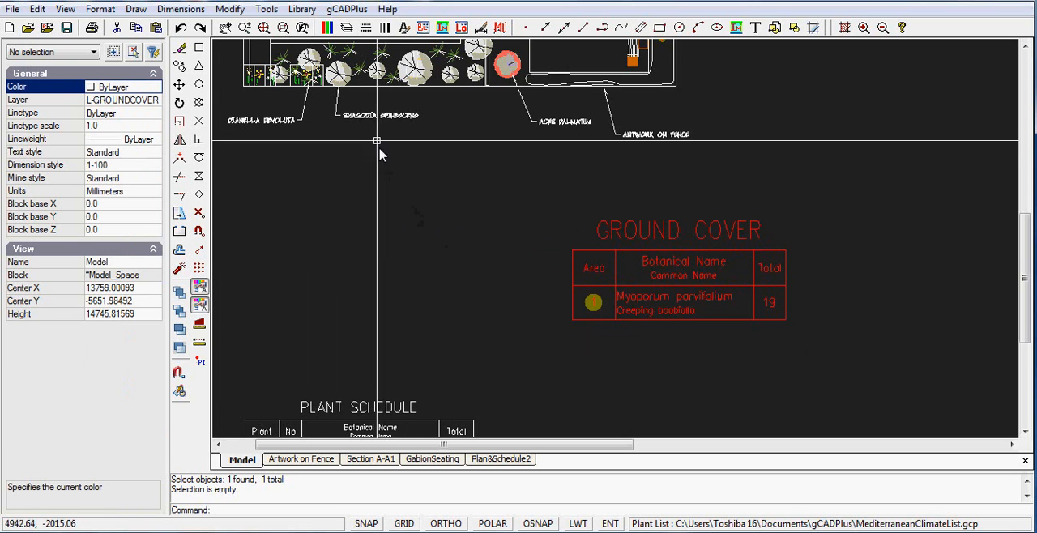
Step: Generate the ground cover schedule again over the red one, spanning a slightly wider area
click(354, 10)
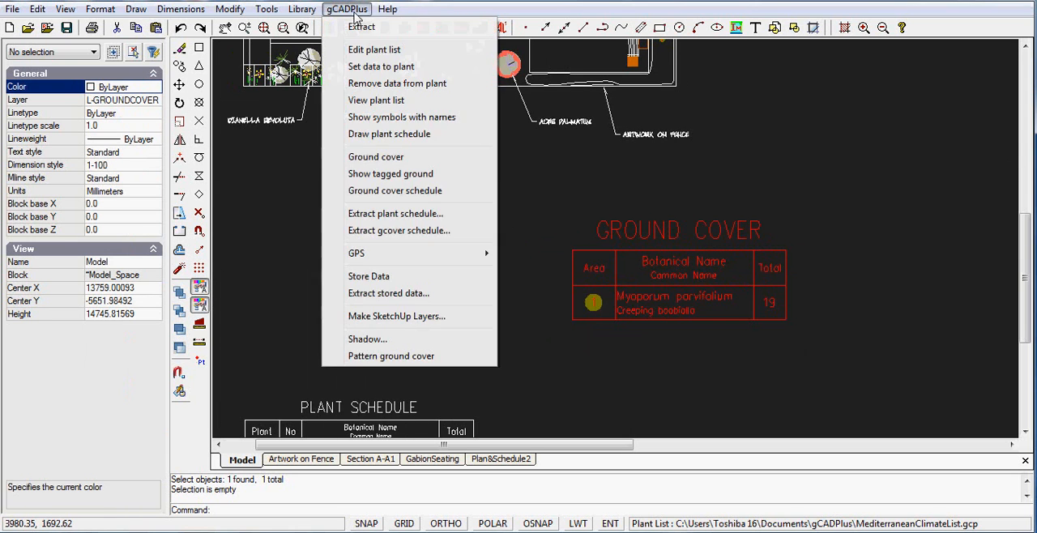
click(407, 191)
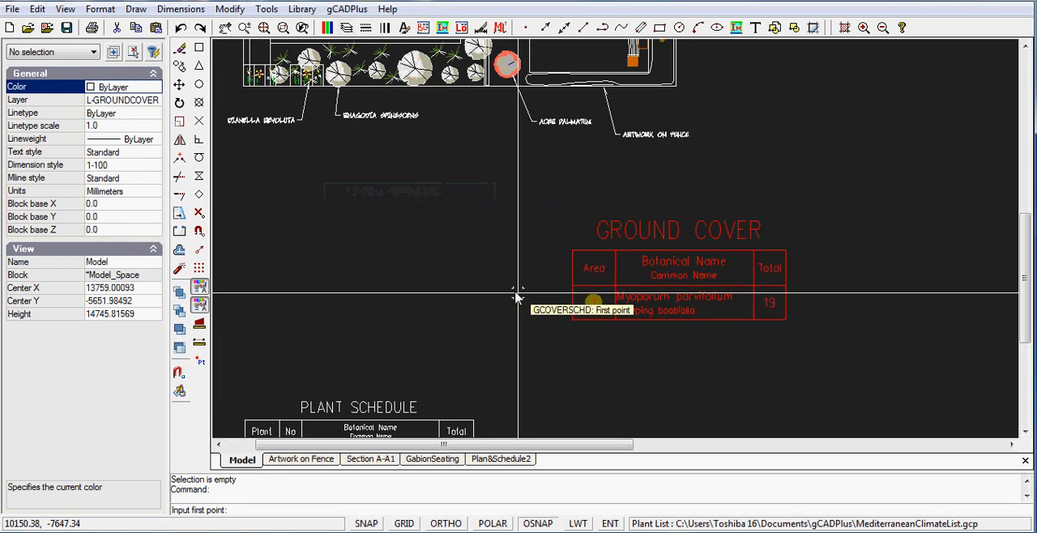
click(551, 227)
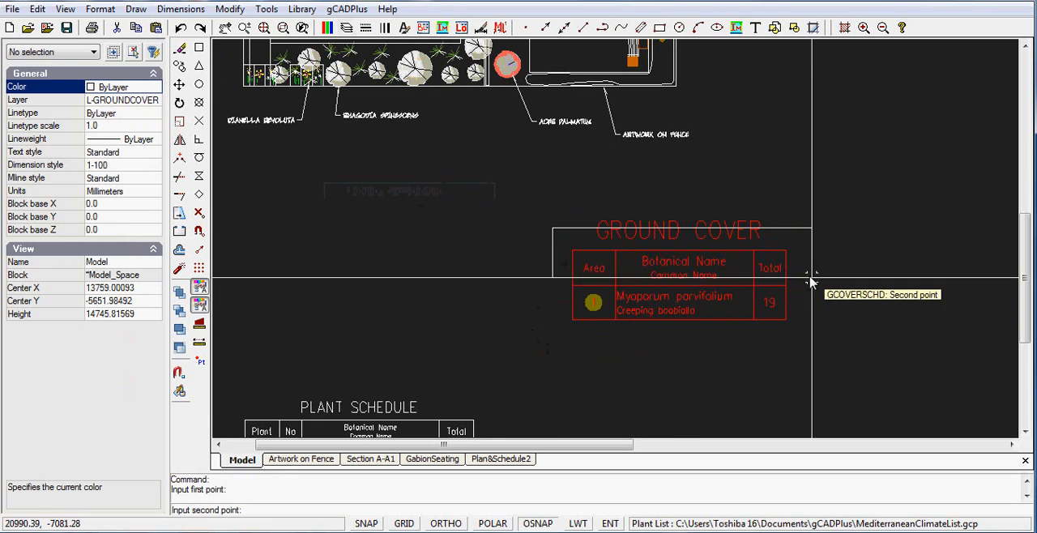
click(848, 305)
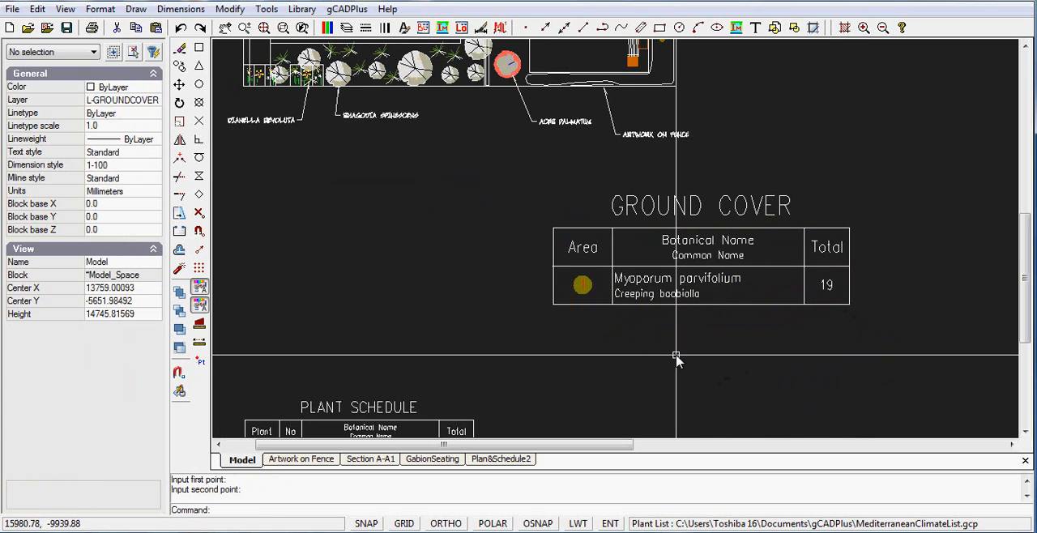
Step: Move the ground cover schedule directly below the plant schedule
scroll(631, 340, down, 3)
middle_drag(633, 356, 533, 198)
drag(444, 75, 613, 171)
right_click(601, 209)
click(648, 290)
click(559, 139)
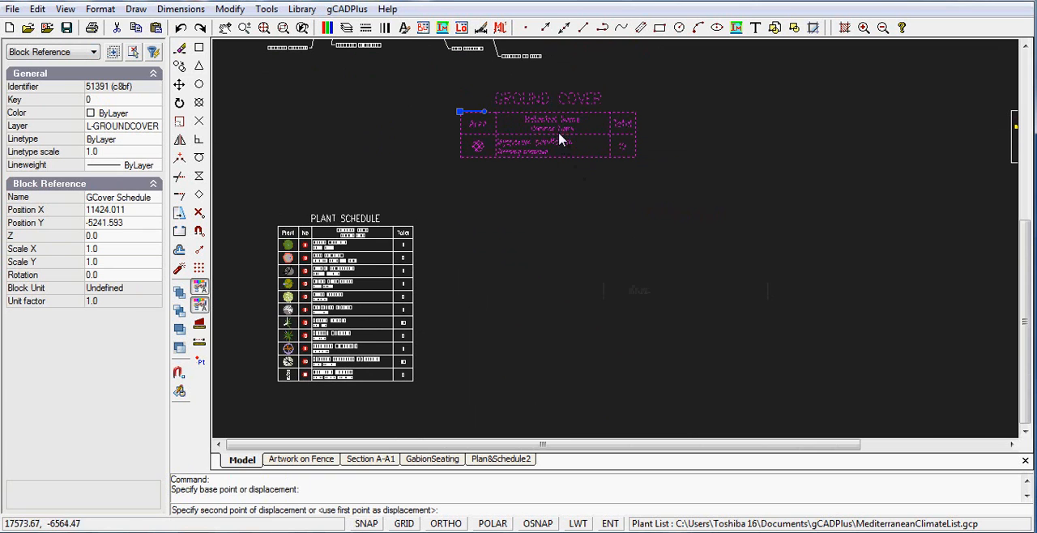
click(437, 401)
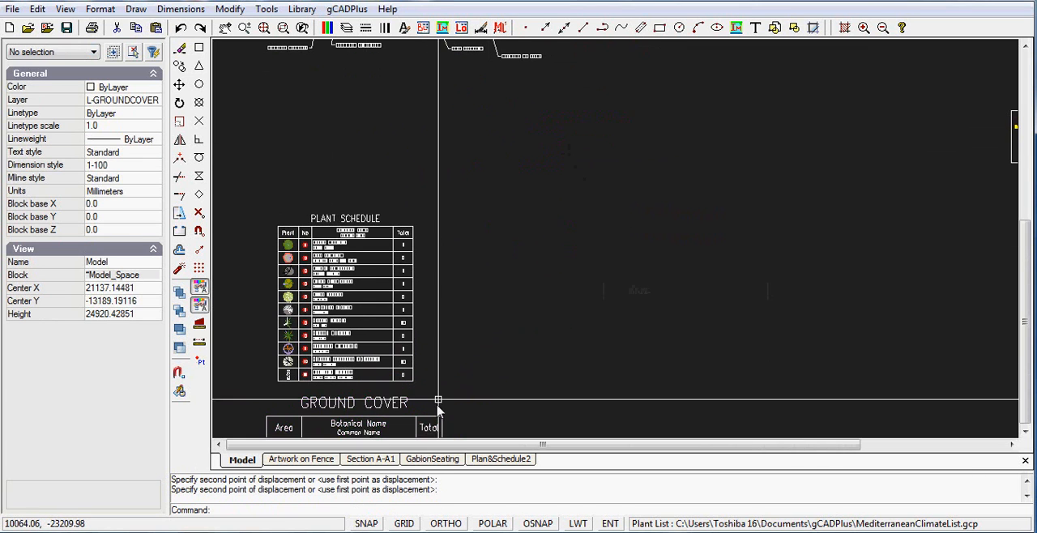
Step: Scale the ground cover schedule by a factor of .5 from its table's upper-left corner
middle_drag(437, 409, 540, 248)
drag(592, 326, 356, 224)
right_click(321, 246)
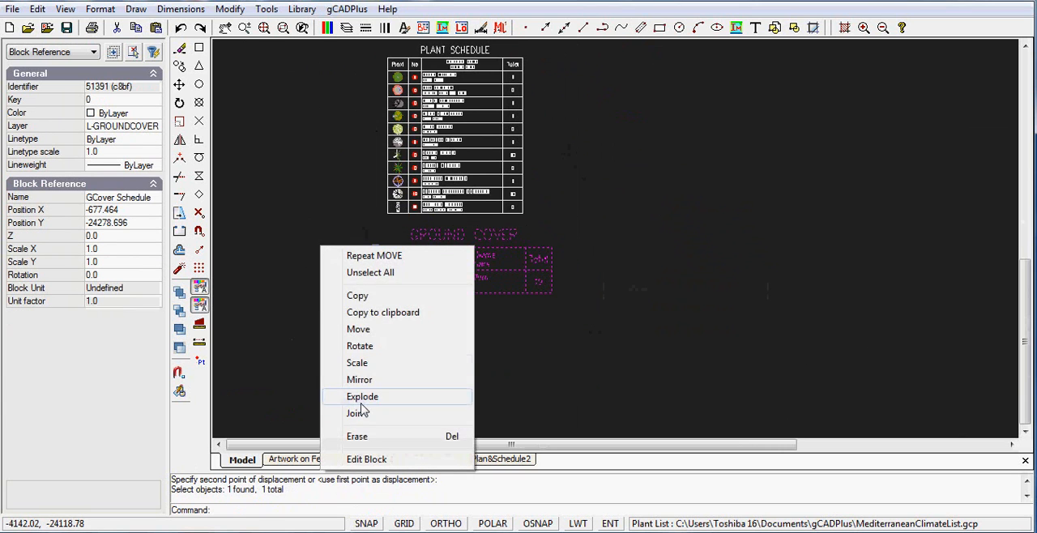
click(374, 364)
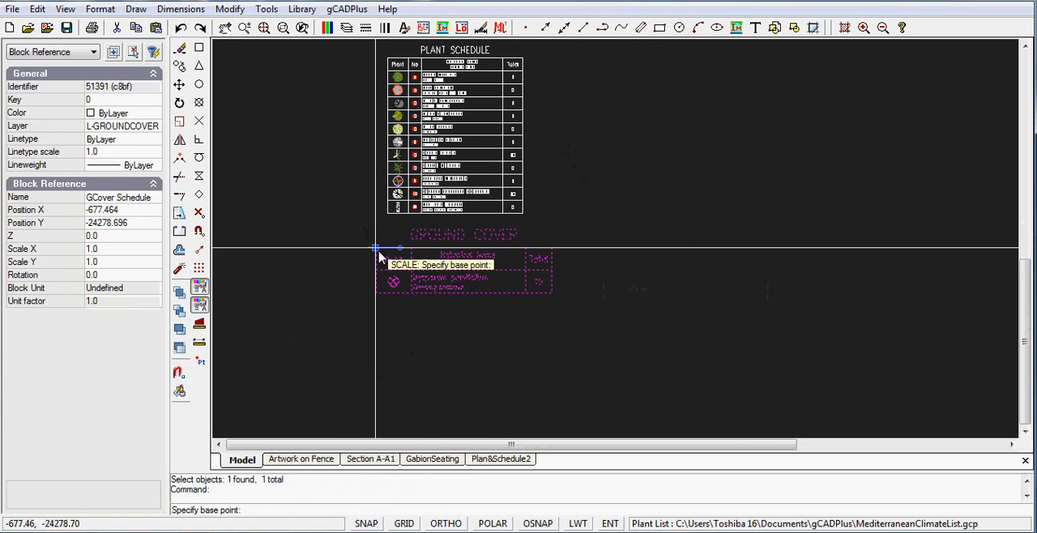
click(380, 256)
text(.5)
key(Return)
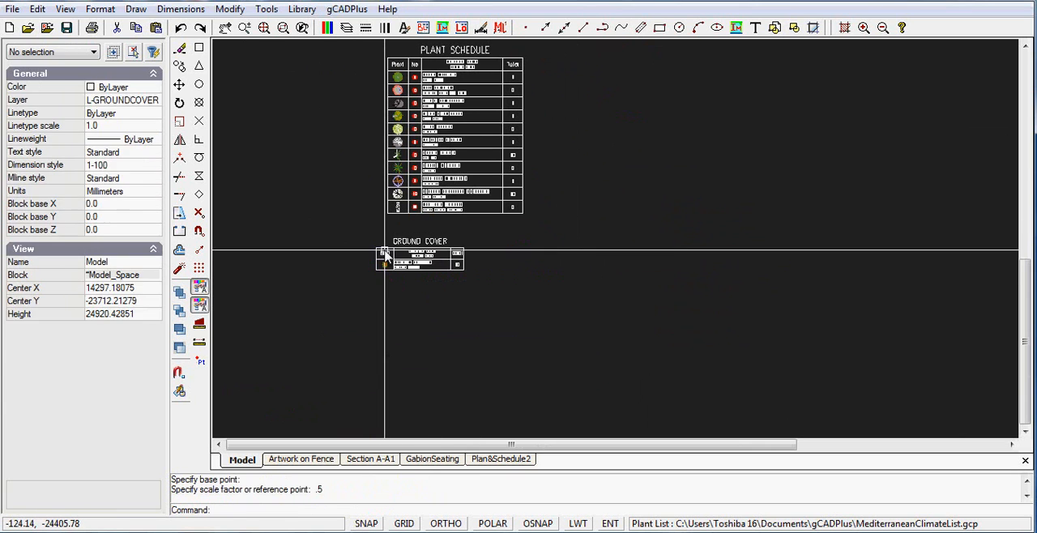
Step: Move the scaled ground cover schedule so its left edge lines up with the plant schedule above it
click(497, 302)
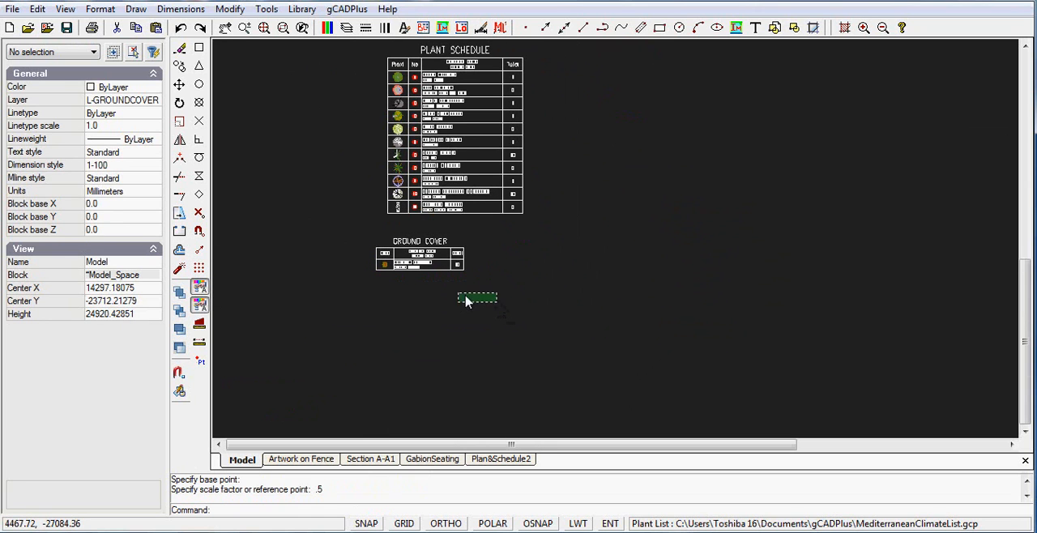
click(369, 247)
right_click(355, 267)
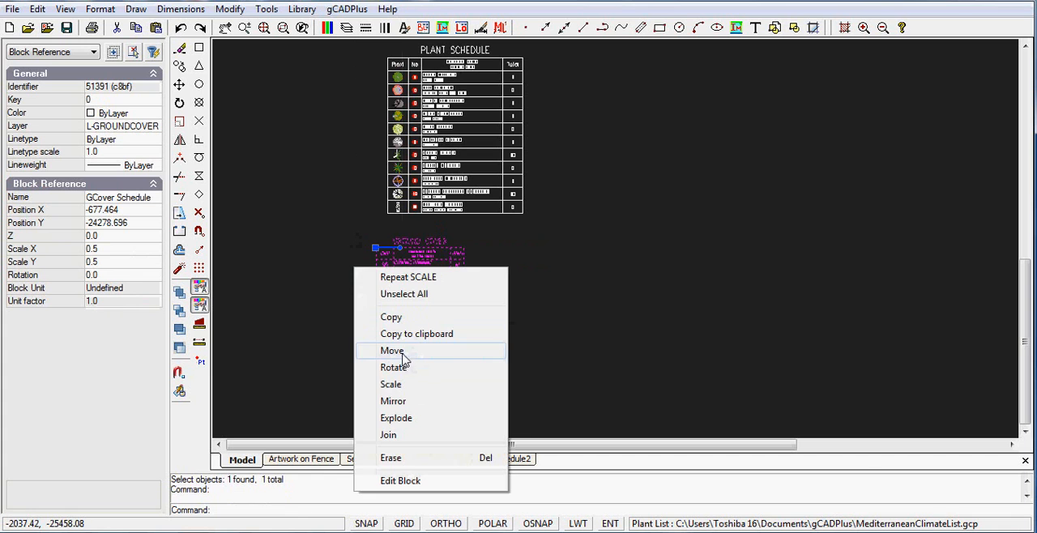
click(392, 351)
click(417, 262)
click(447, 263)
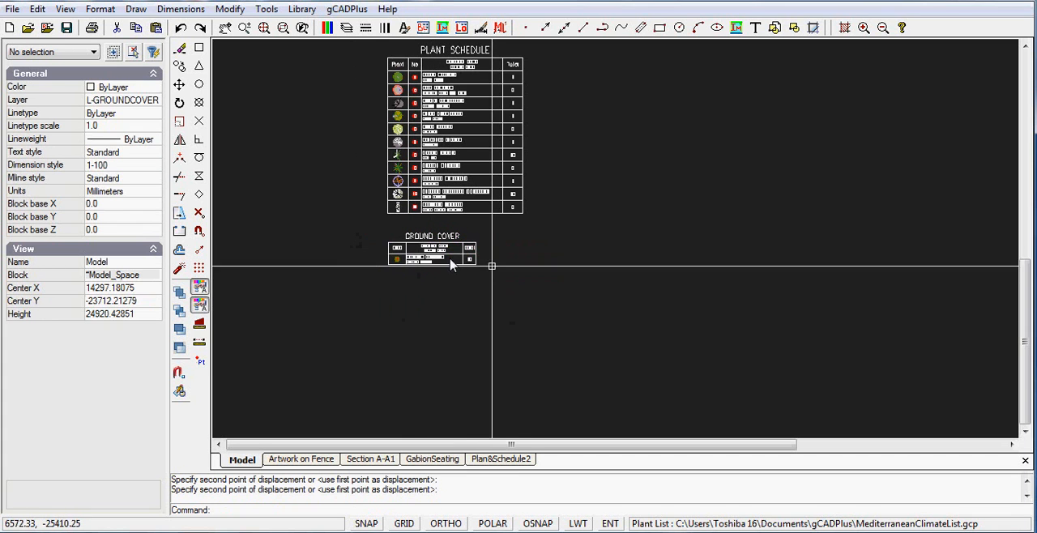
Step: Examine the ground cover schedule's entries beneath the plant schedule and the tagged ground cover area in the plan's lower-right corner
scroll(388, 271, up, 4)
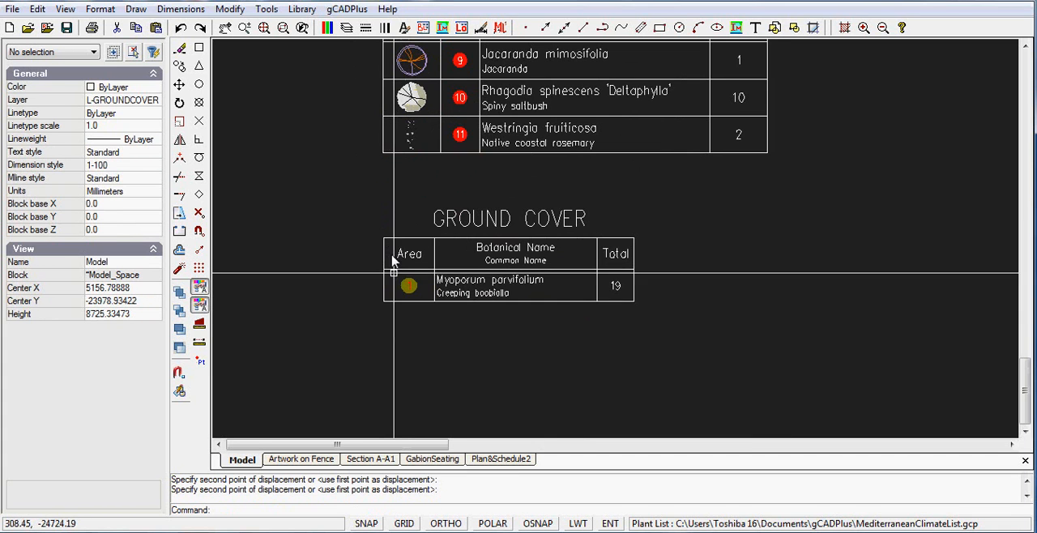
scroll(702, 254, down, 2)
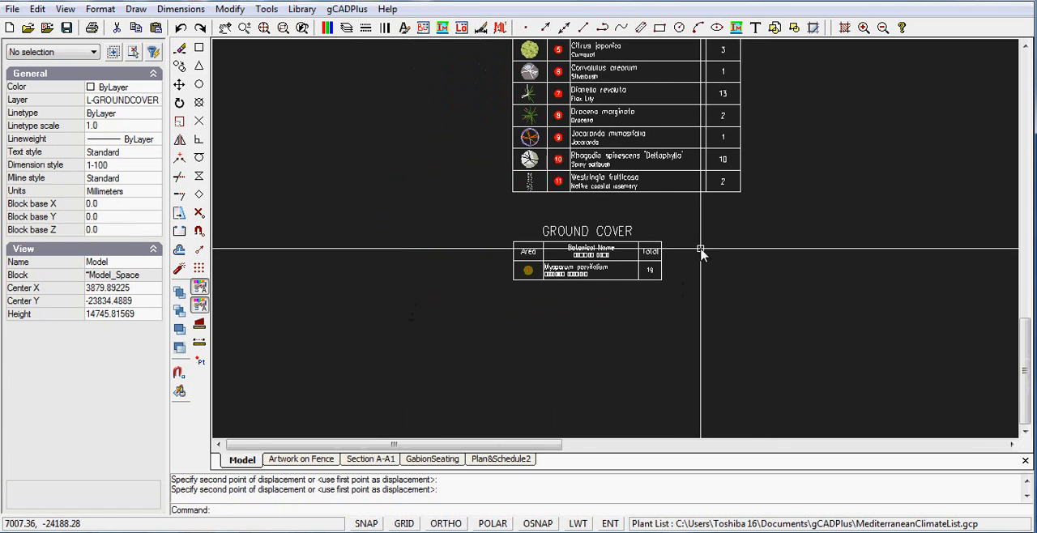
scroll(597, 303, down, 1)
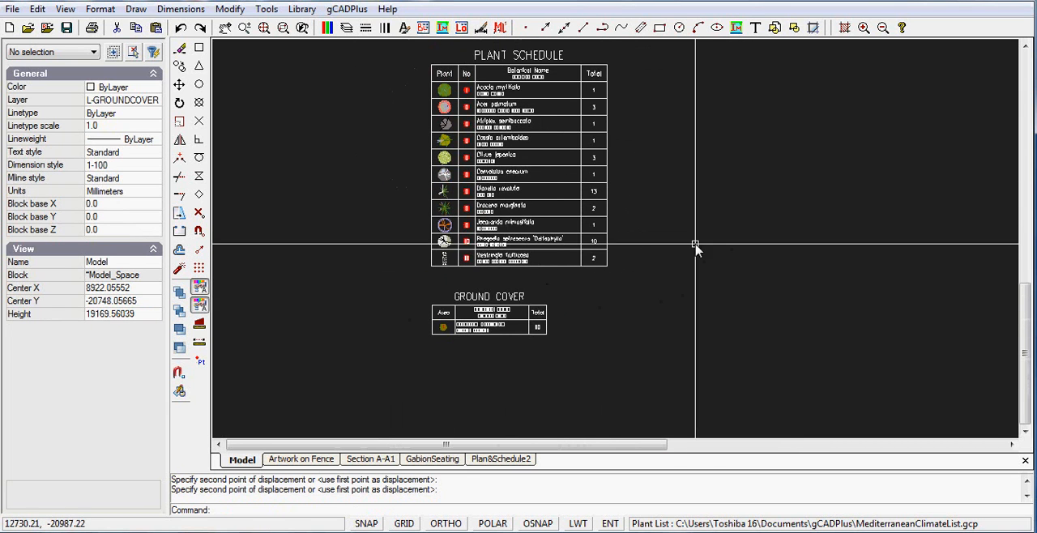
scroll(692, 243, down, 2)
scroll(546, 317, up, 4)
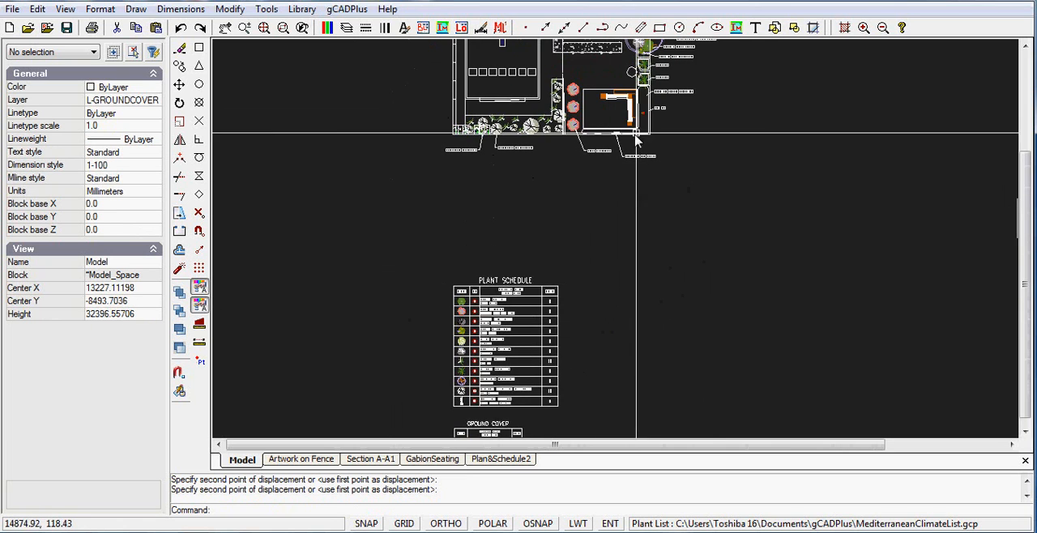
scroll(660, 118, up, 2)
scroll(660, 115, up, 1)
middle_drag(651, 72, 632, 181)
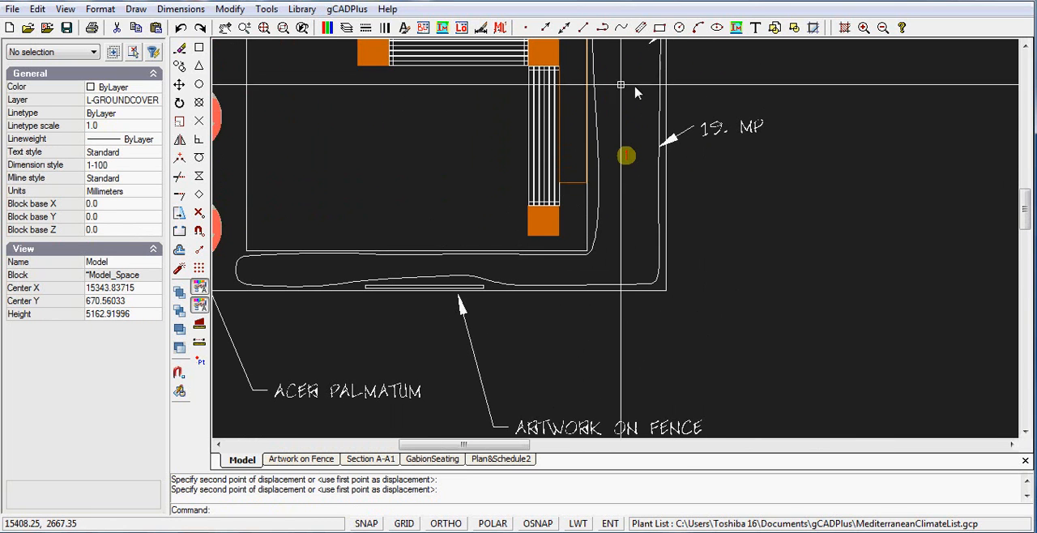